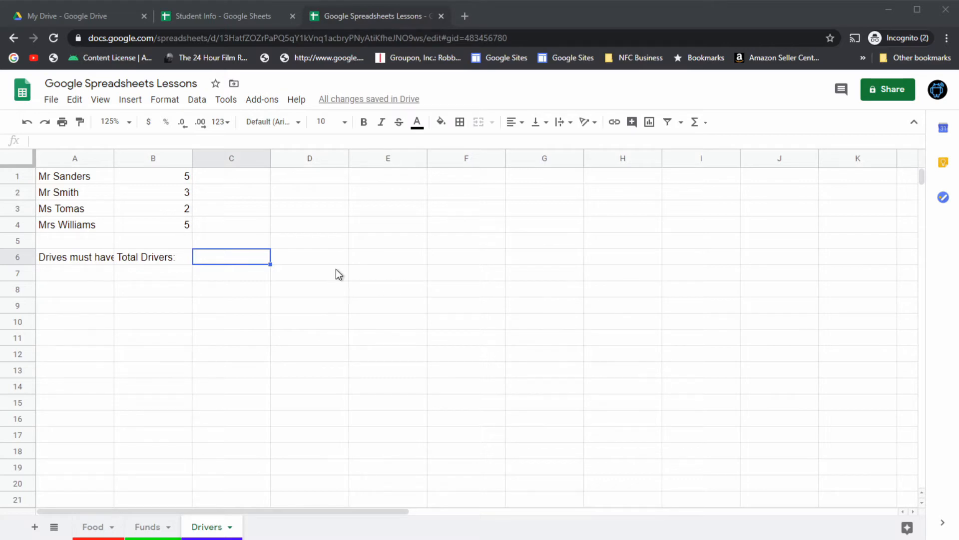
- On the Drivers sheet, select the whole of column B, then the whole of row 3
left_click(141, 159)
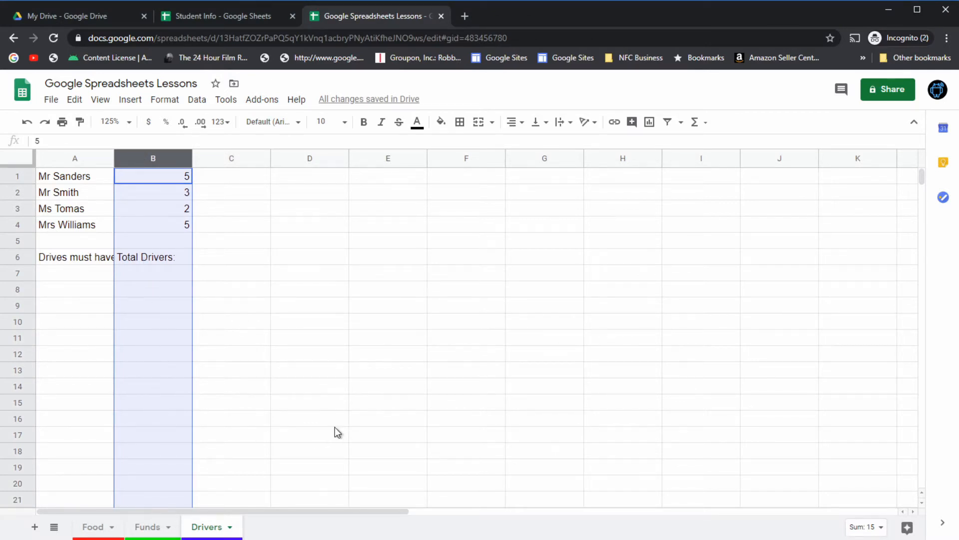
left_click(23, 206)
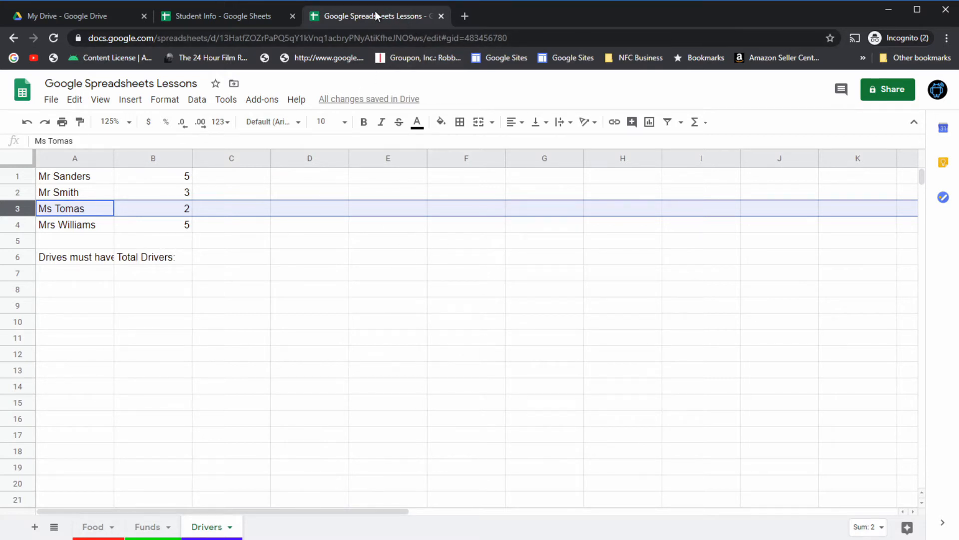
- In the Student Info spreadsheet, select column C, row 8, column A and column G in turn, then the entire sheet
left_click(238, 16)
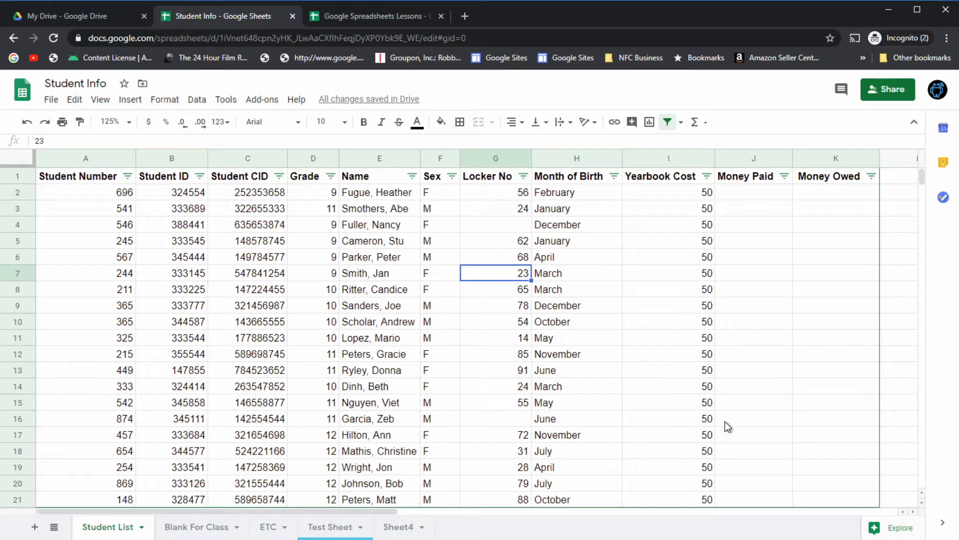
left_click(249, 158)
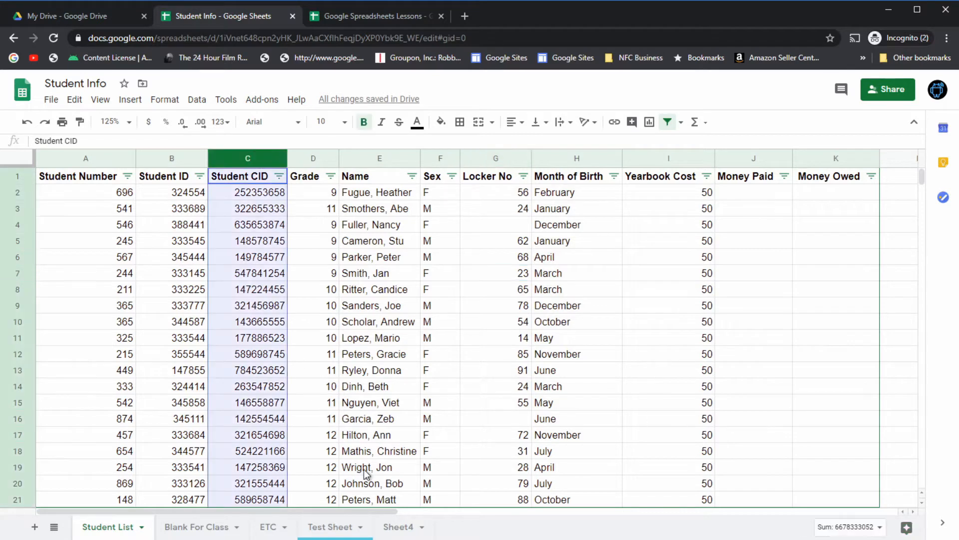
left_click(17, 291)
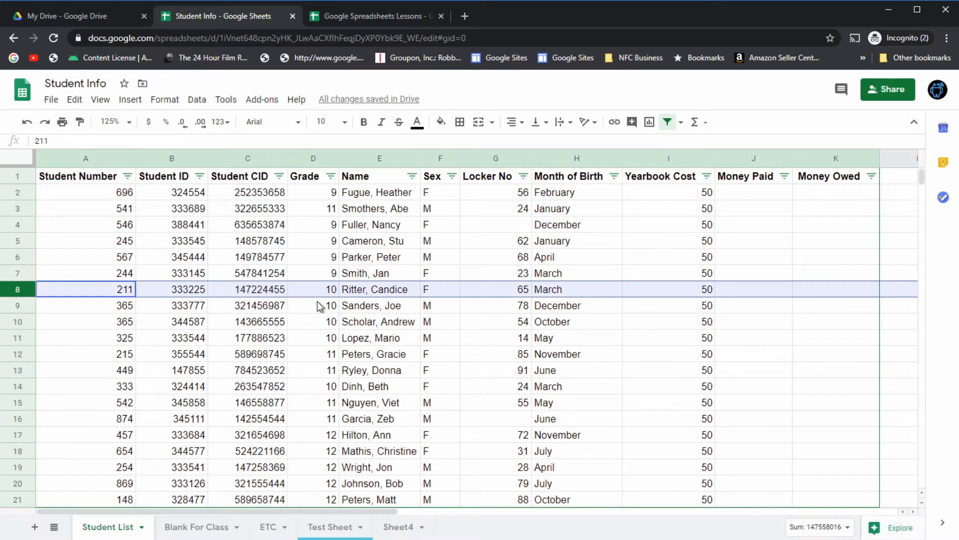
left_click(74, 159)
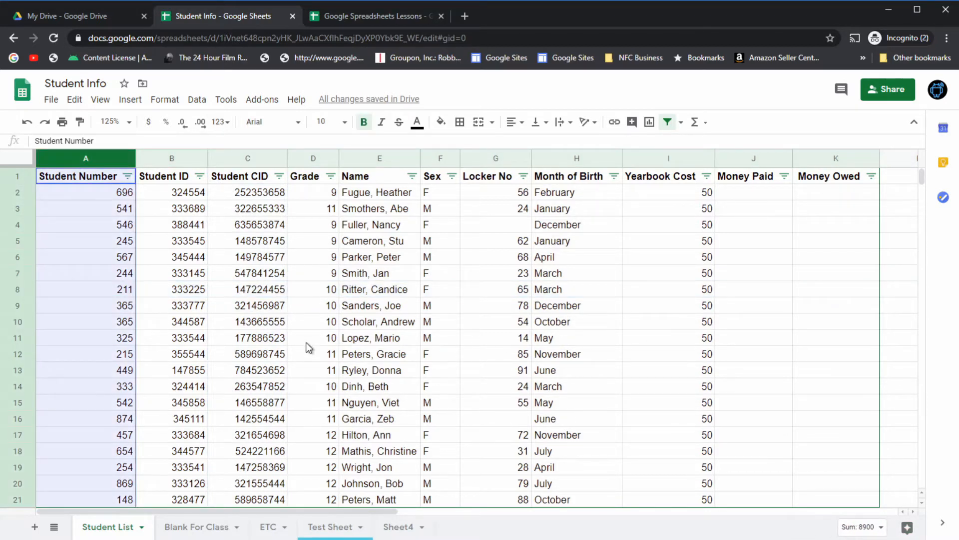
left_click(484, 159)
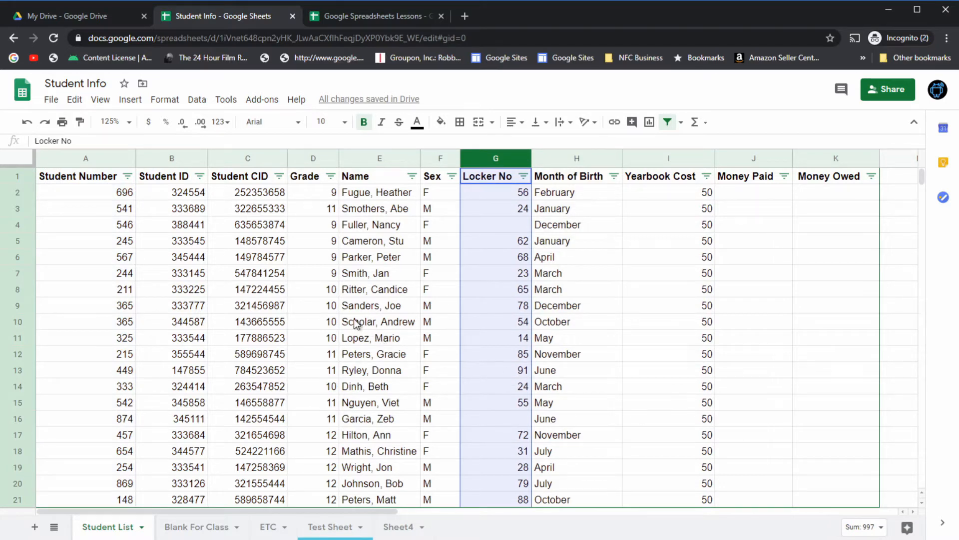
left_click(19, 155)
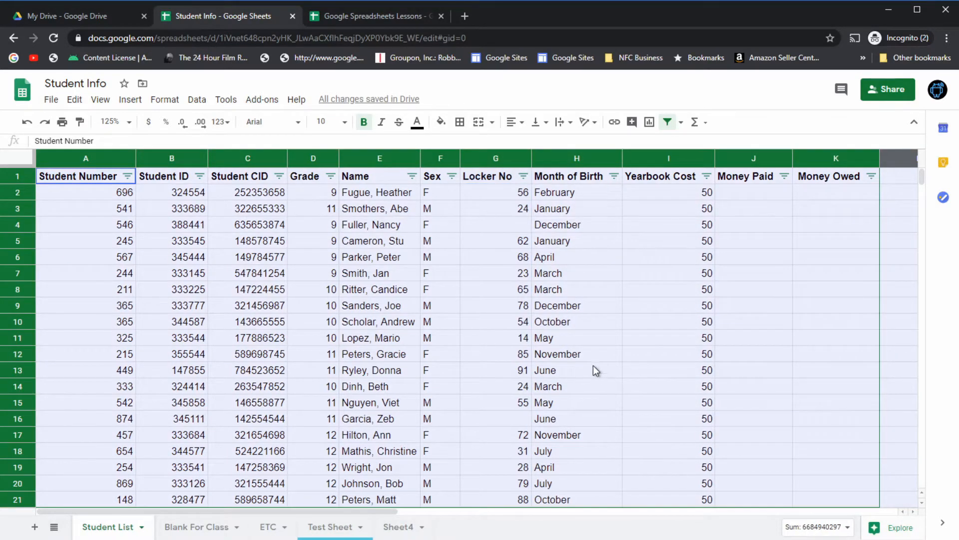
- Select individual cells across several columns of the student list, then the range C2:C11 in the Student CID column
scroll(592, 332, "down", 5)
scroll(589, 327, "up", 5)
left_click(103, 212)
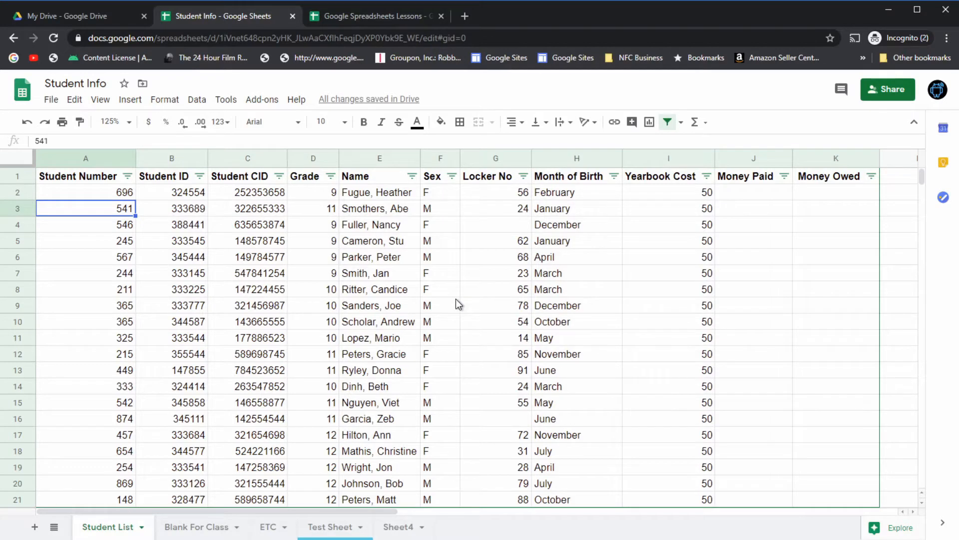
left_click(189, 214)
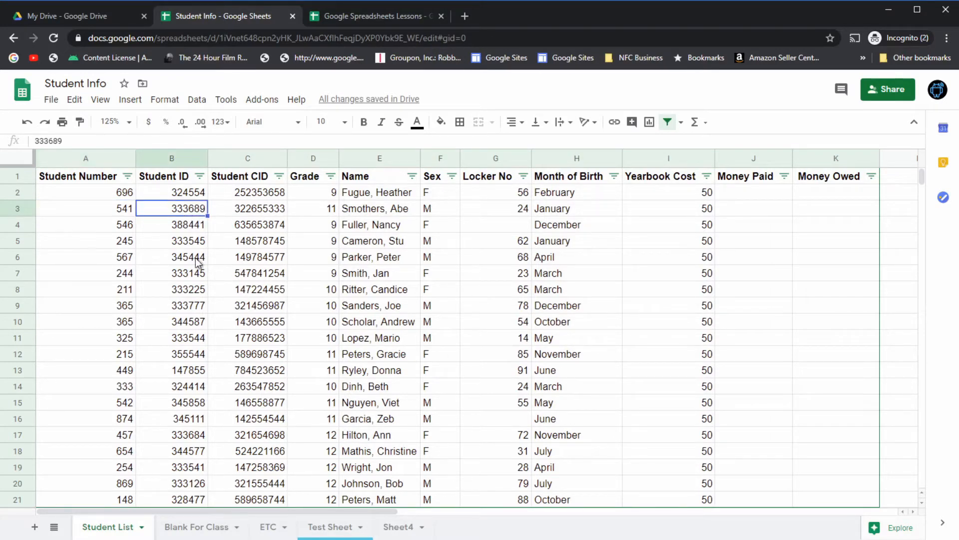
left_click(248, 226)
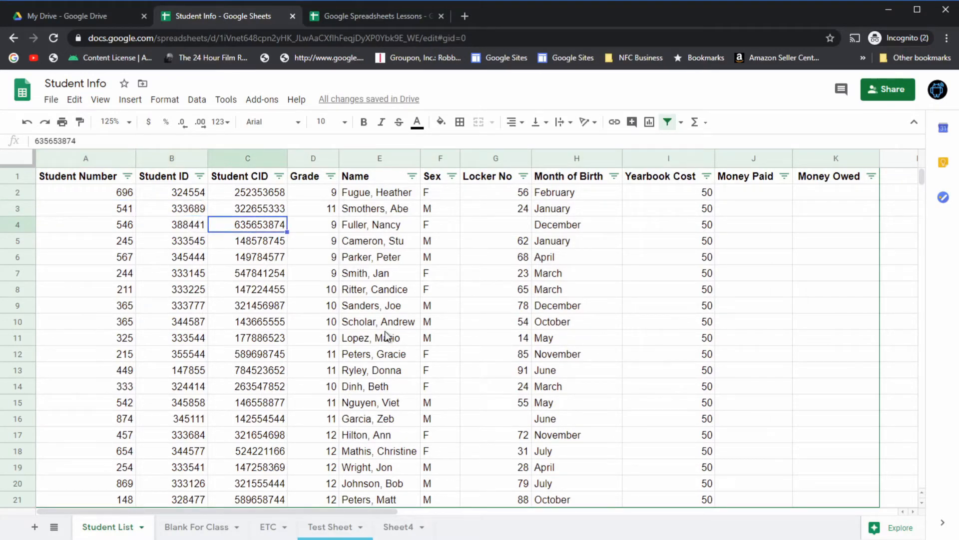
left_click(389, 258)
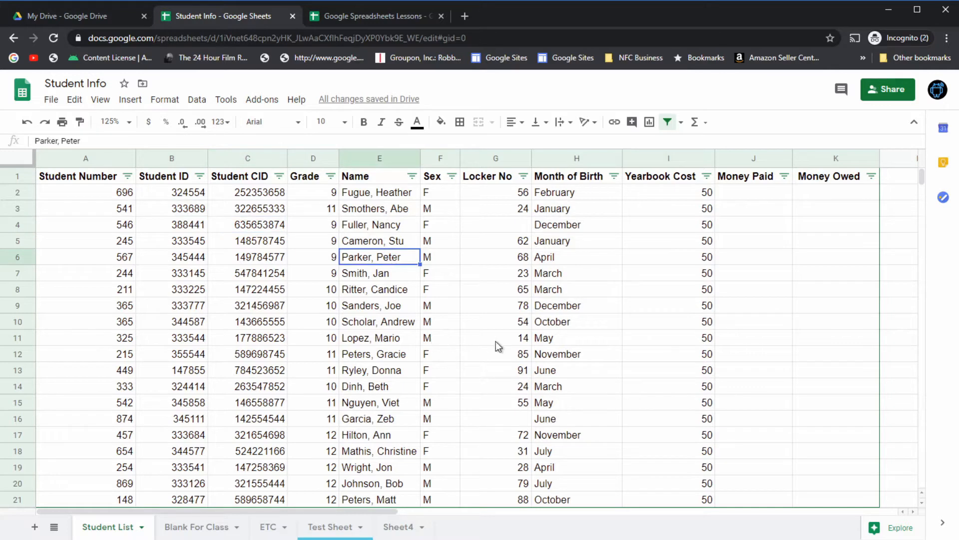
left_click(265, 306)
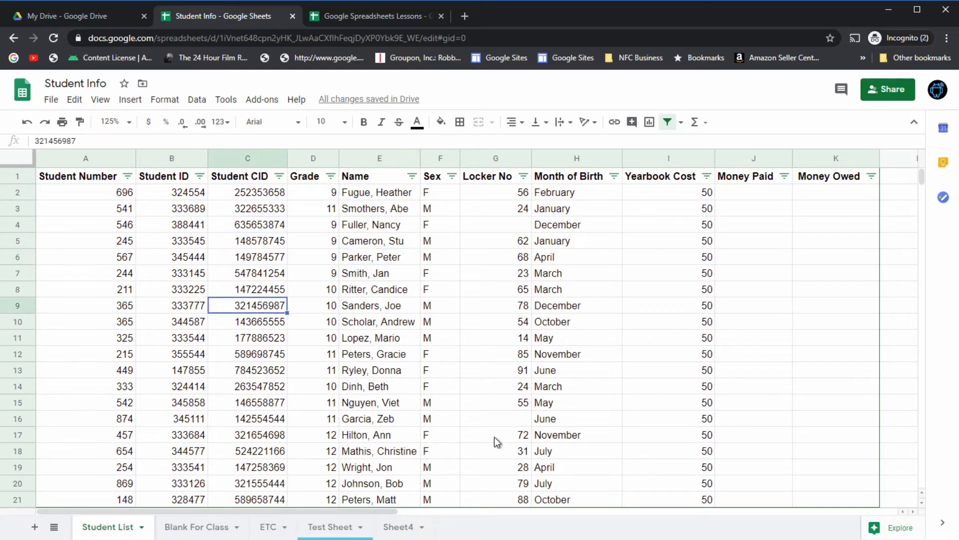
left_click(562, 310)
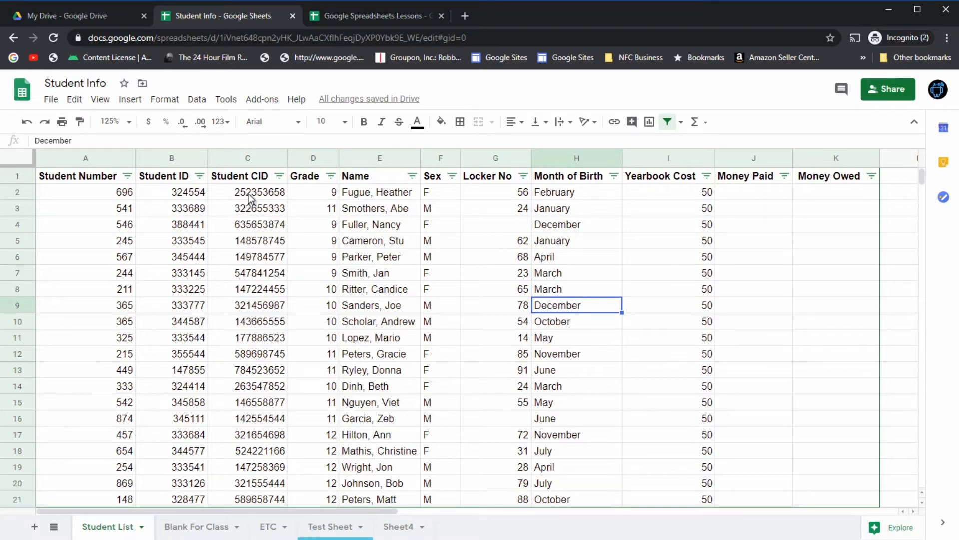
left_click_drag(248, 194, 251, 346)
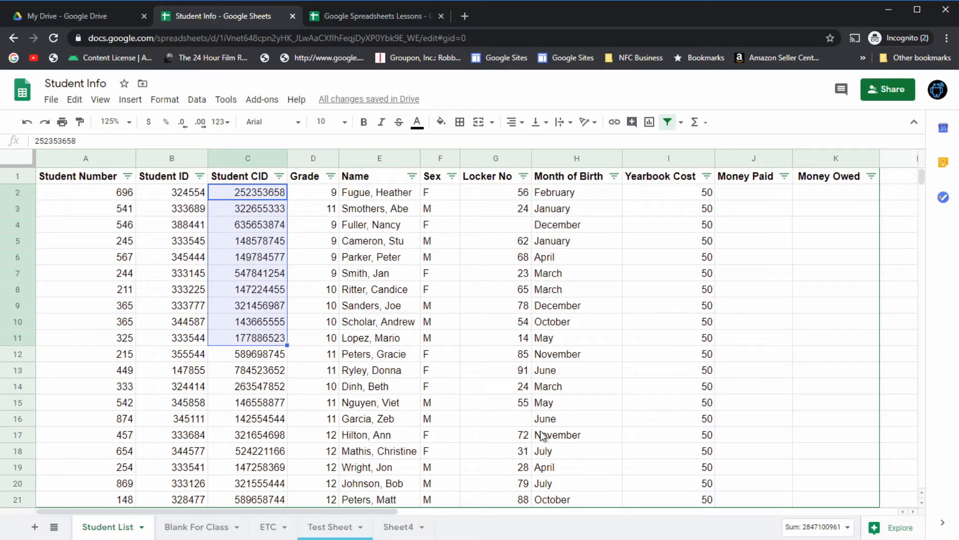
- In the Google Spreadsheets Lessons file, move the Drivers block A1:B4 to E5:F8
left_click(329, 20)
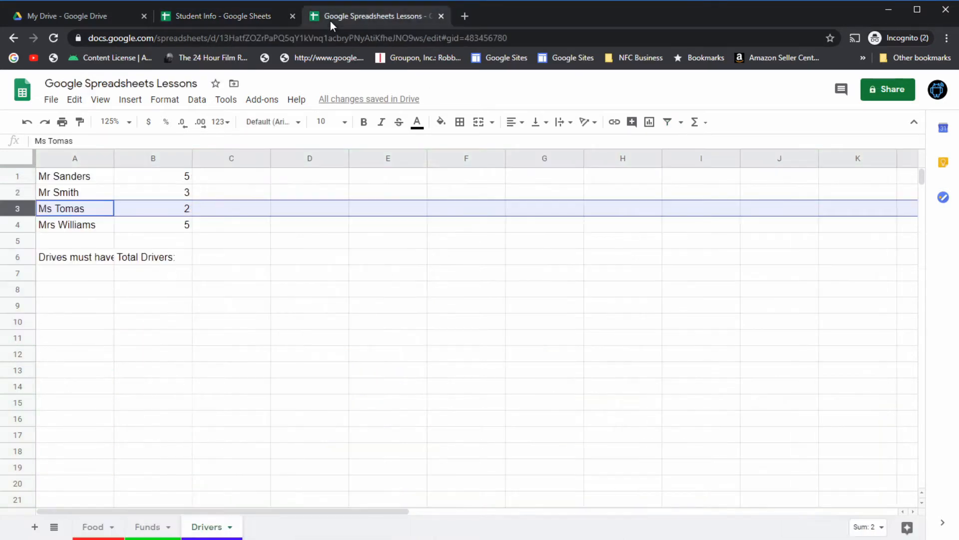
left_click(275, 332)
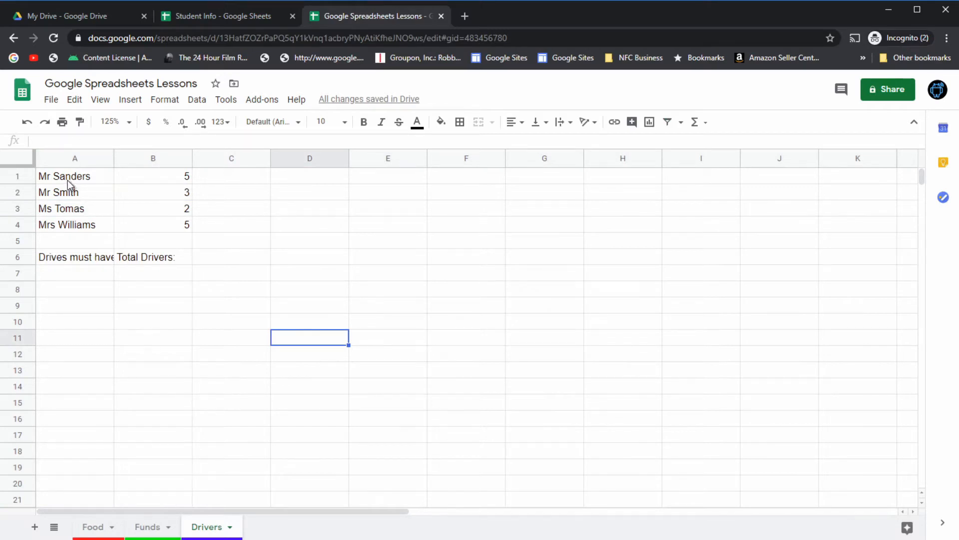
left_click_drag(67, 180, 157, 223)
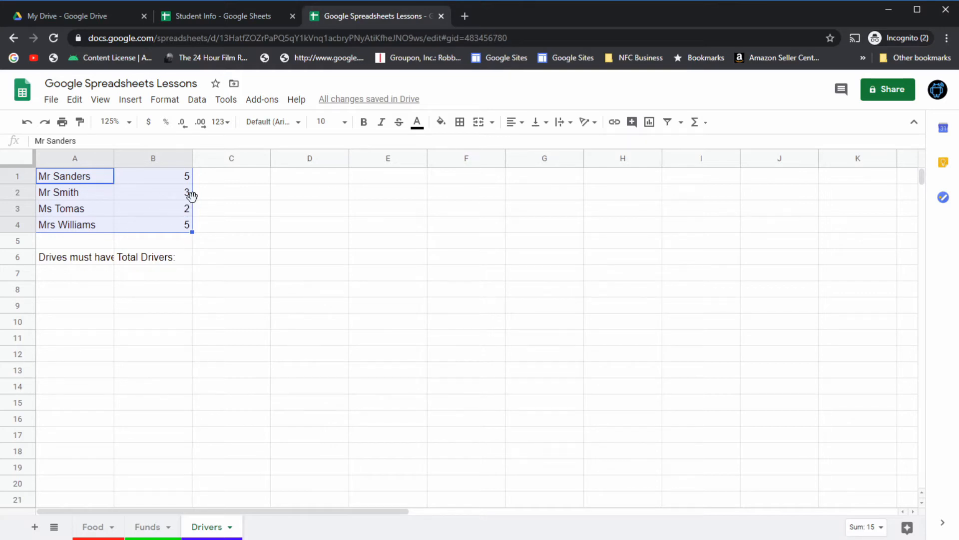
key("ctrl+c")
left_click_drag(192, 197, 470, 262)
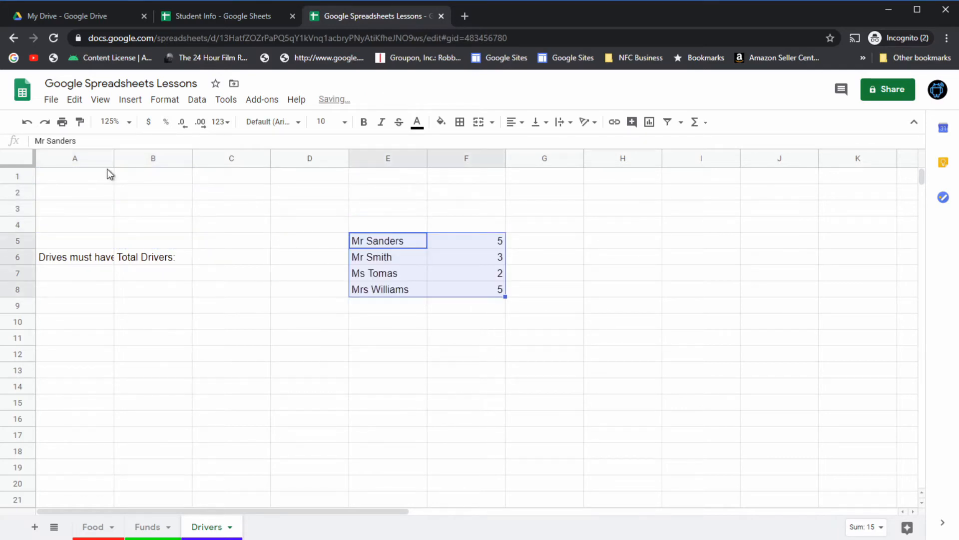
left_click(83, 202)
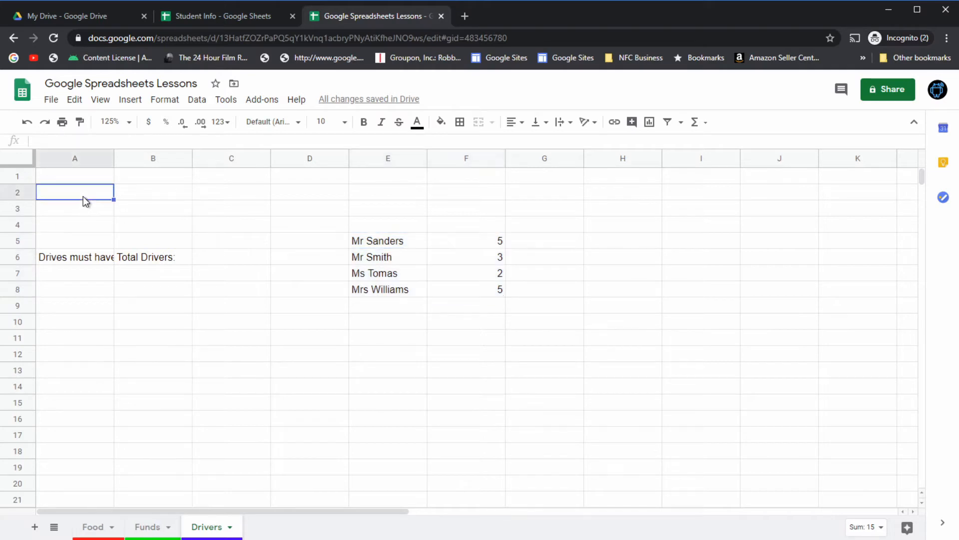
left_click(412, 263)
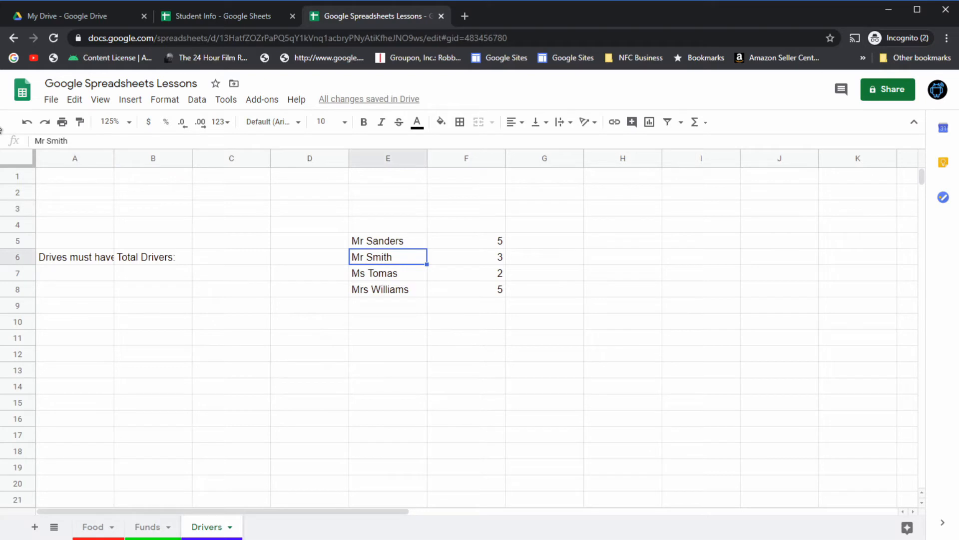
- Undo the move of the driver names and numbers to E5:F8
left_click(25, 123)
left_click(205, 326)
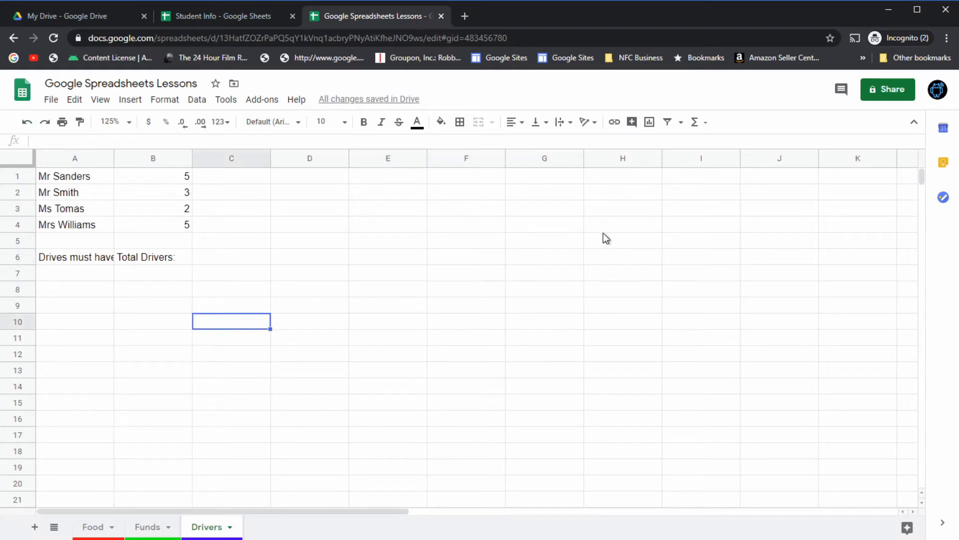
- Move the block of driver names and numbers from A1:B4 to D3:E6
left_click_drag(101, 182, 181, 228)
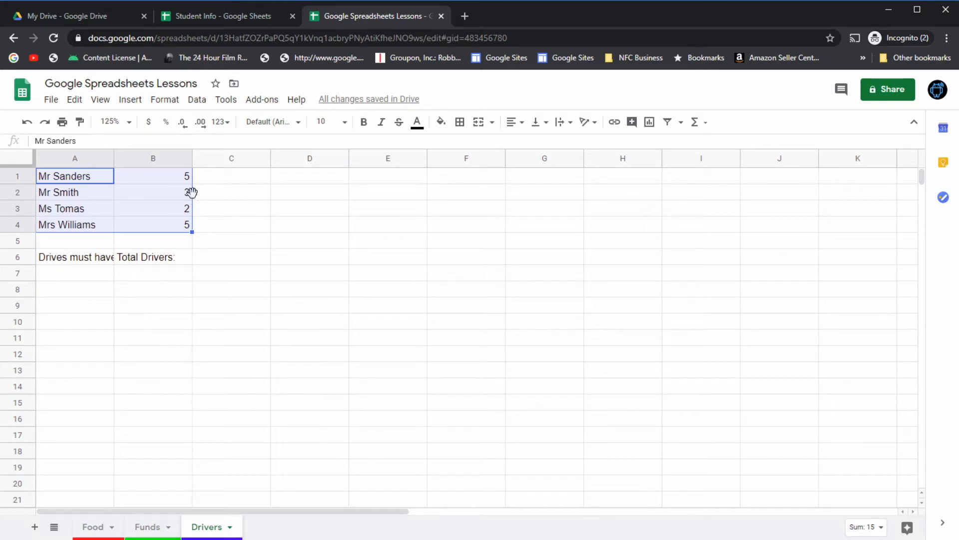
key("ctrl+c")
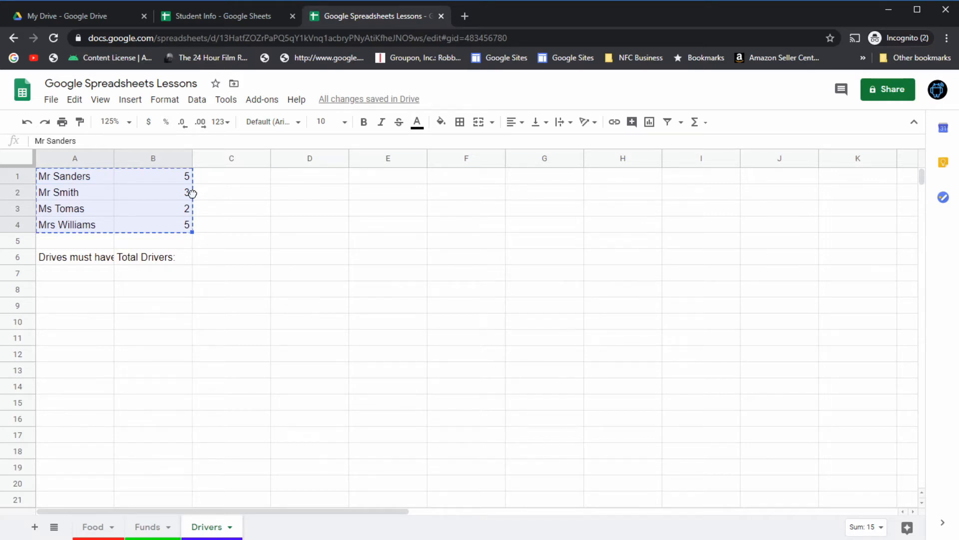
left_click_drag(193, 193, 395, 227)
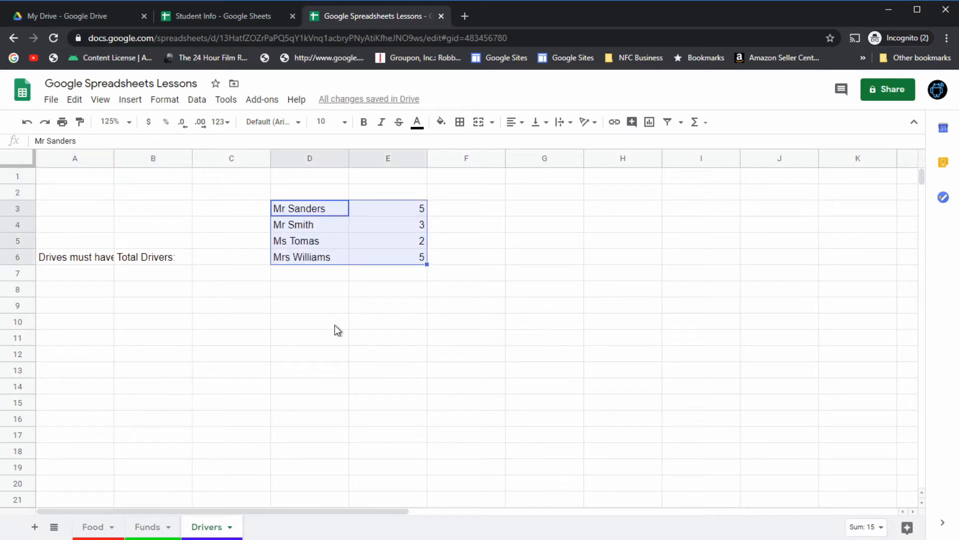
- Undo the move of the driver block to D3:E6 and deselect the range
left_click(26, 122)
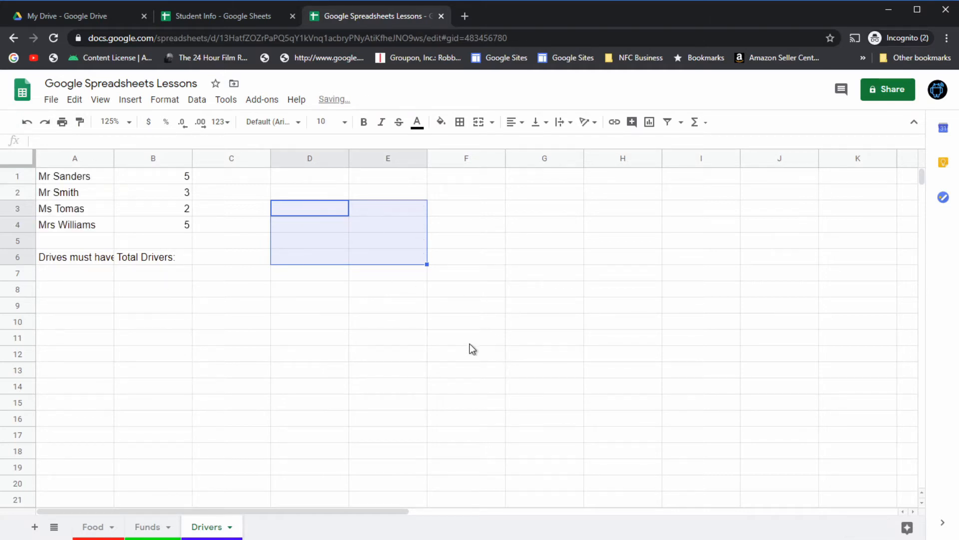
left_click(433, 295)
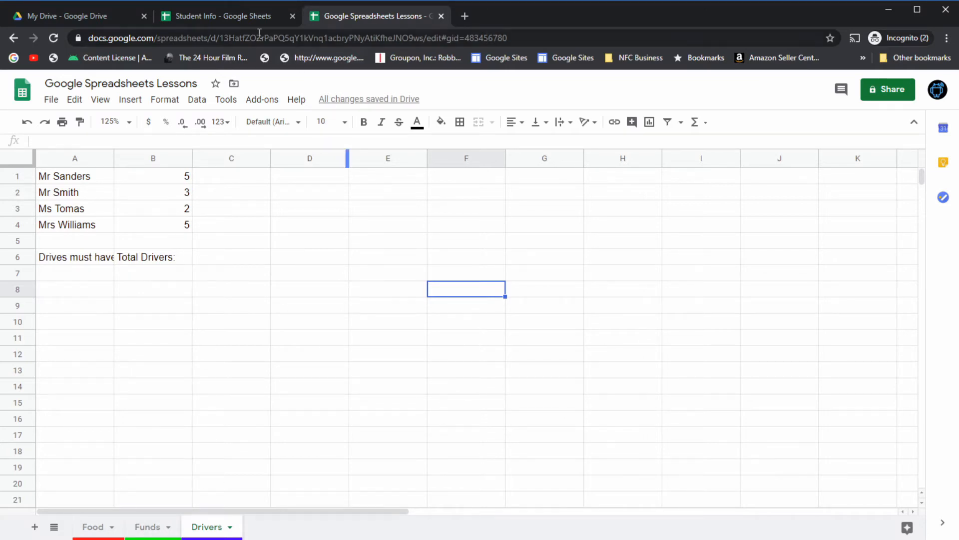
- In the Student Info spreadsheet, move the entire Name column in front of the Student Number column so it becomes column A
left_click(226, 15)
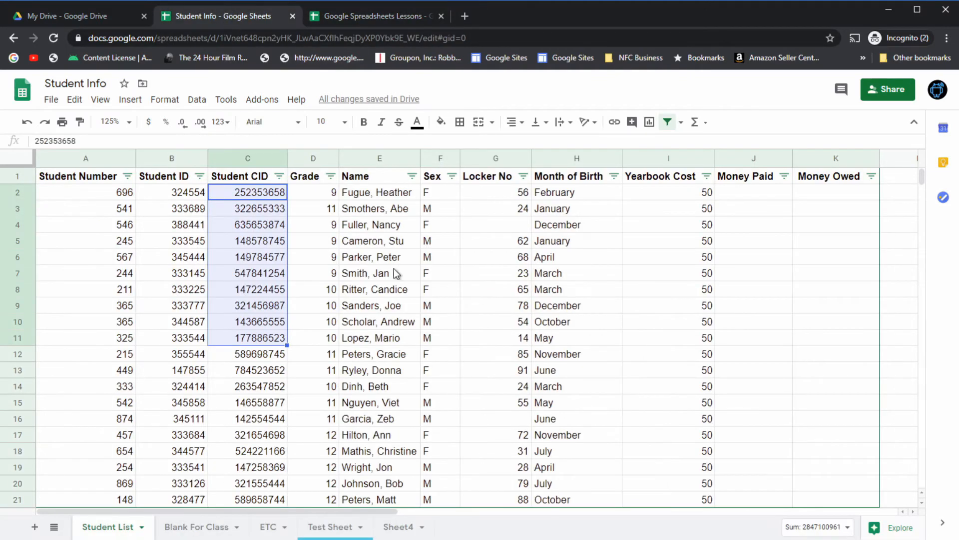
left_click(394, 240)
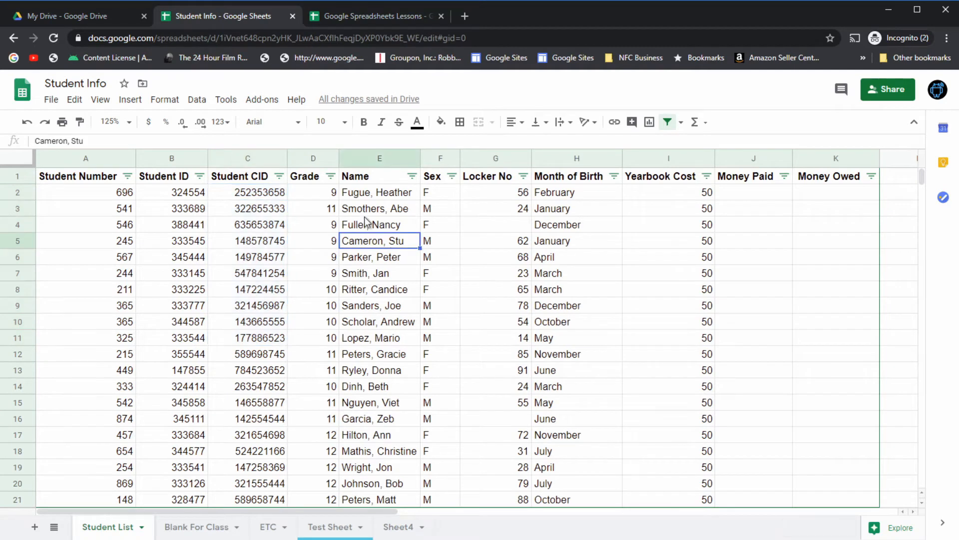
left_click(362, 159)
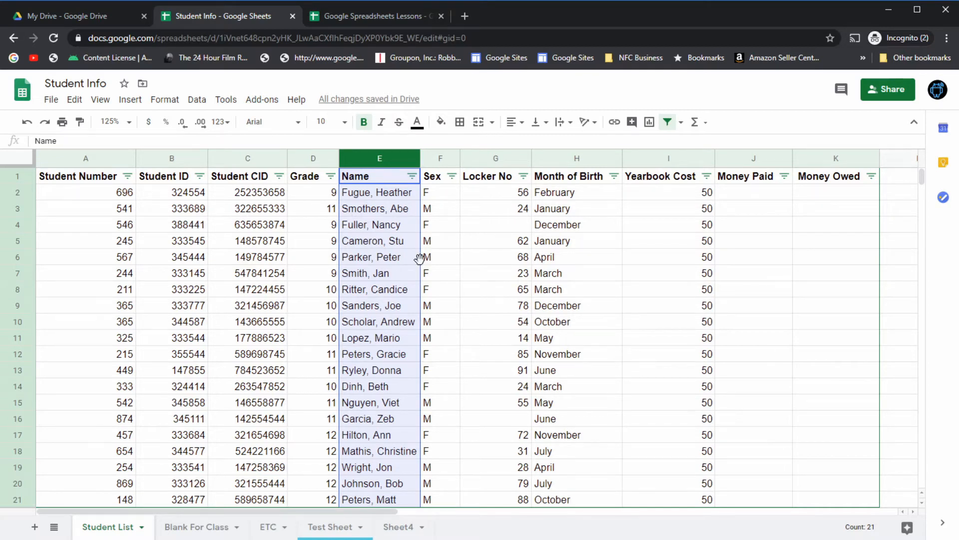
key("ctrl+c")
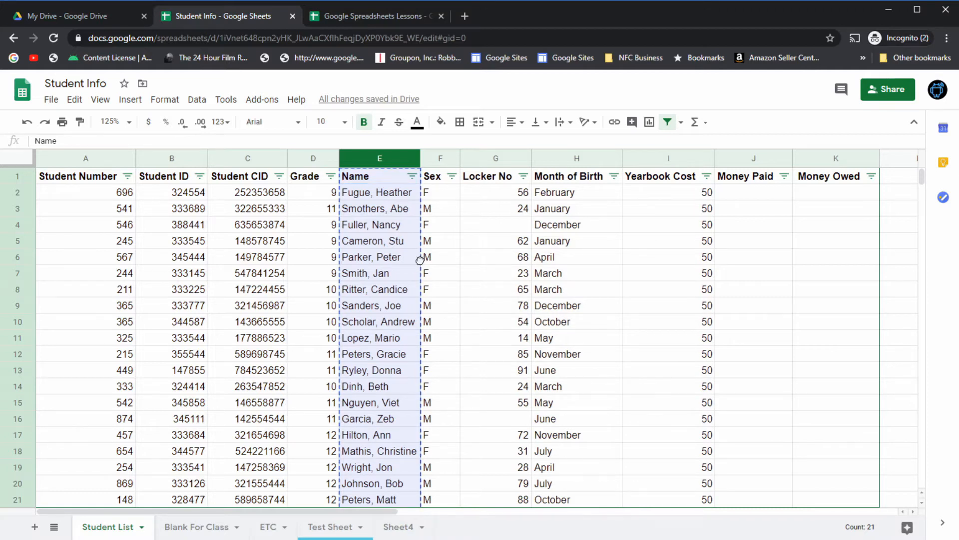
key("Escape")
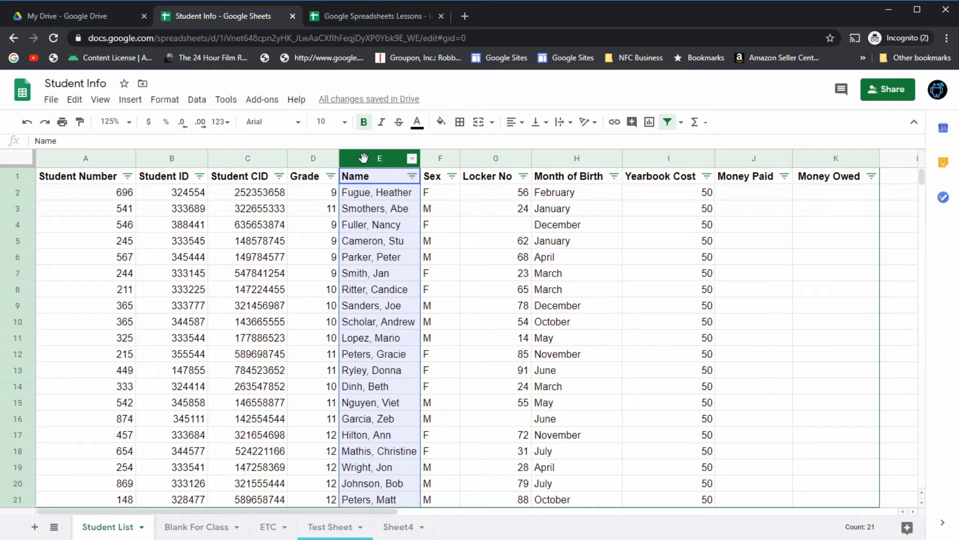
left_click_drag(363, 157, 364, 159)
left_click_drag(363, 158, 68, 157)
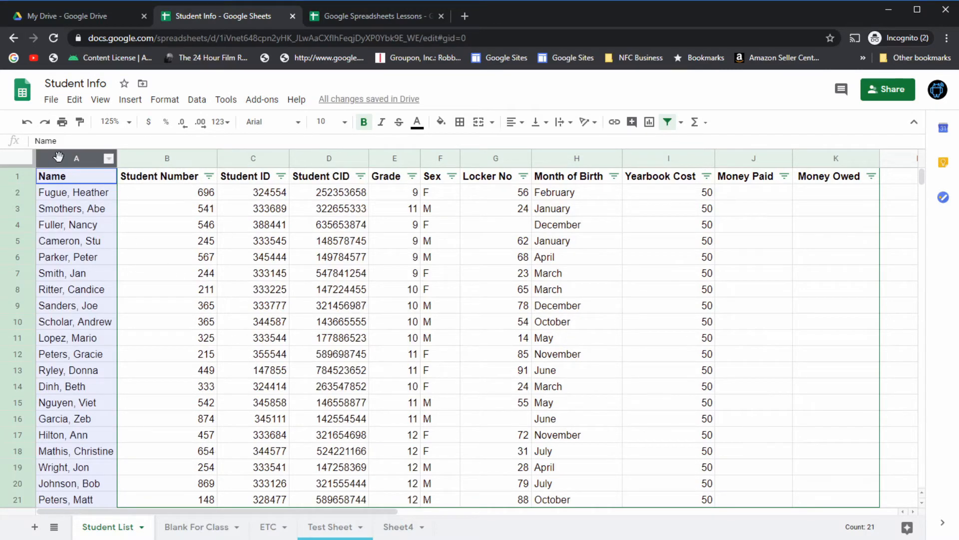
left_click(150, 246)
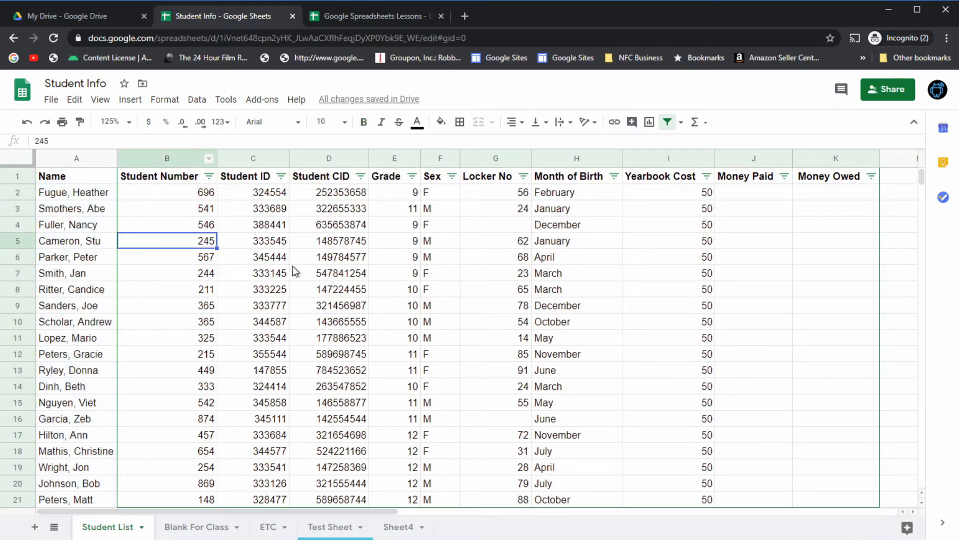
left_click(98, 246)
left_click(157, 275)
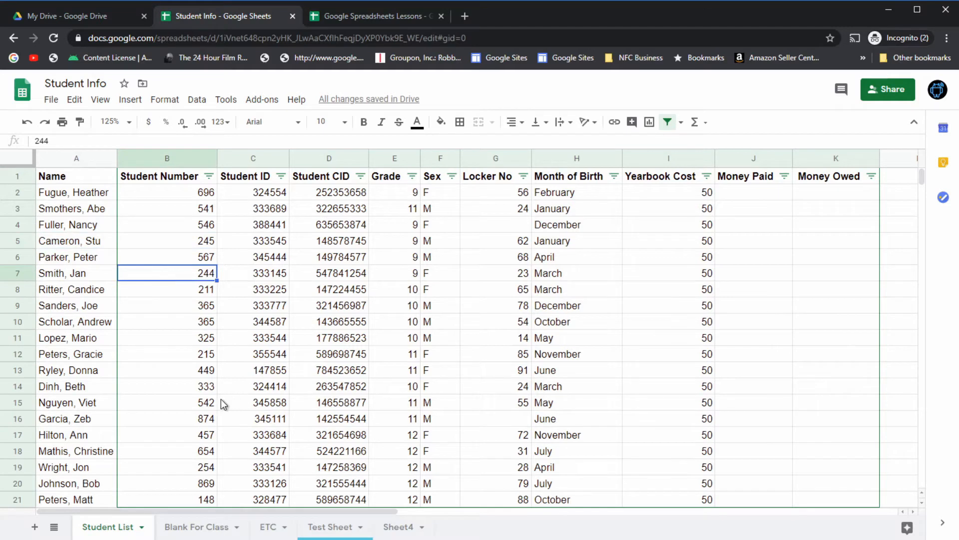
- Undo the move of the Name column in front of the Student Number column
left_click(70, 403)
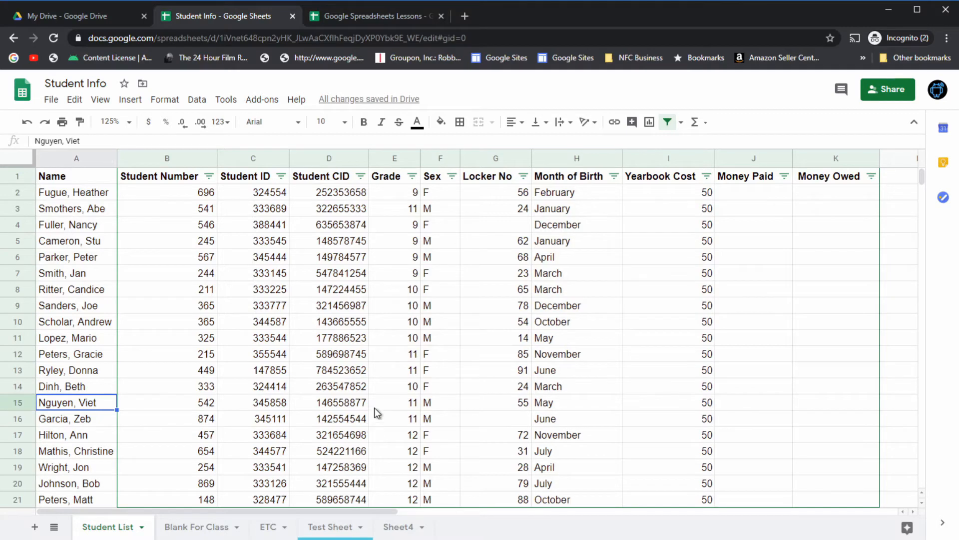
left_click(26, 122)
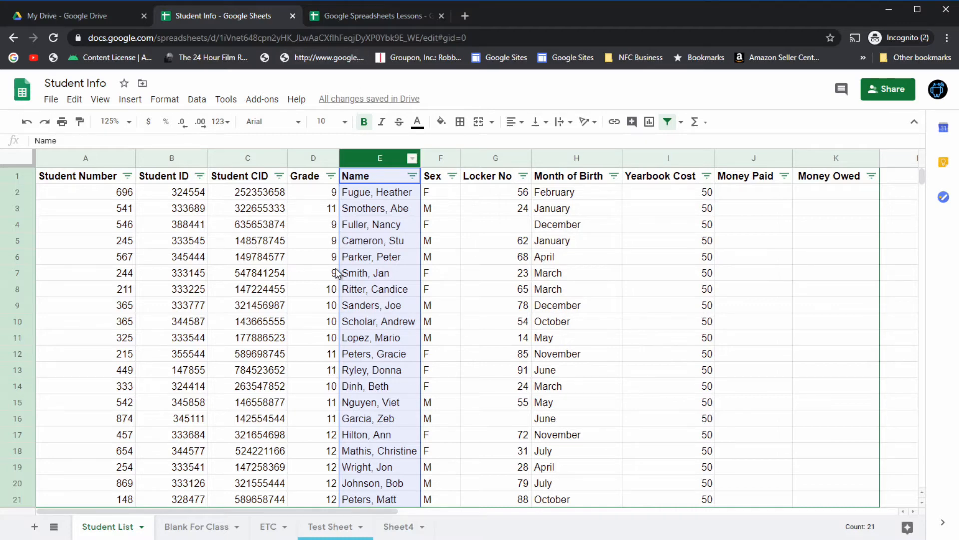
- Switch to the Google Spreadsheets Lessons spreadsheet and move the driver block from A1:B4 to D5:E8
left_click(344, 17)
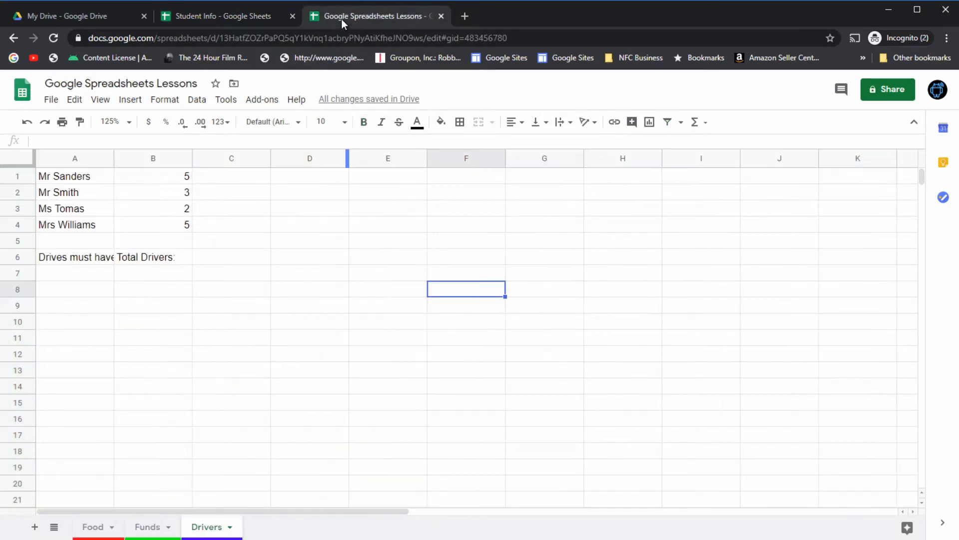
left_click_drag(100, 182, 400, 253)
key("ctrl+c")
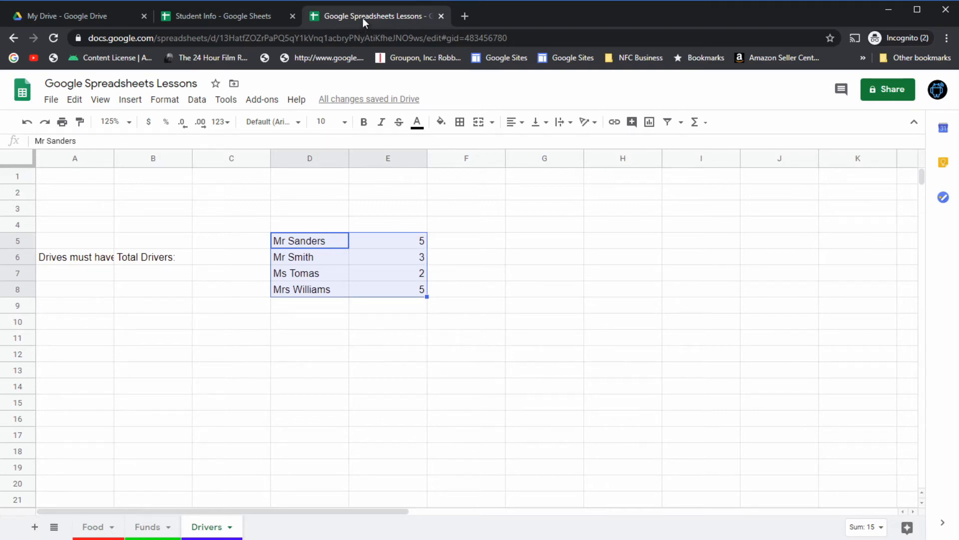
- In the Student Info spreadsheet, move the Name cells from column E onto column A over Student Number, and undo that overwrite
left_click(226, 13)
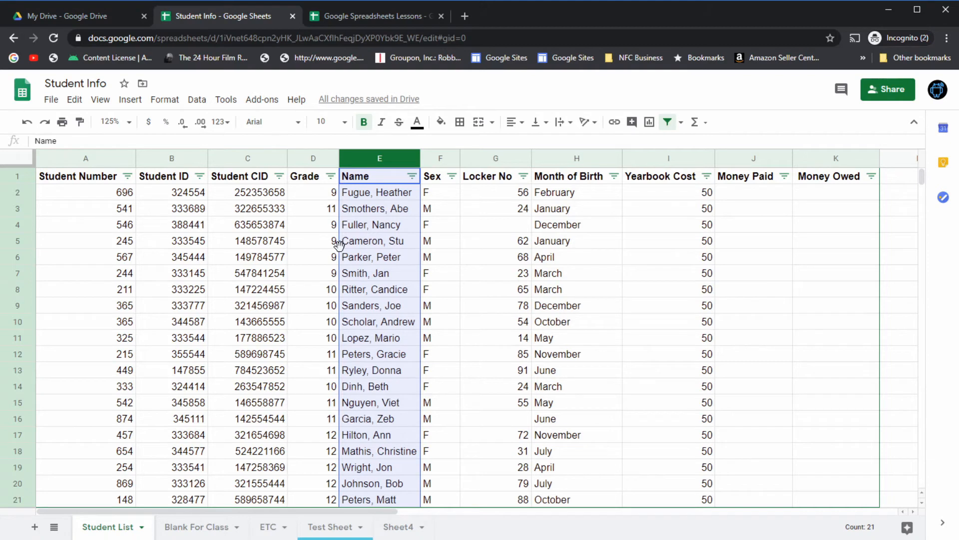
key("ctrl+c")
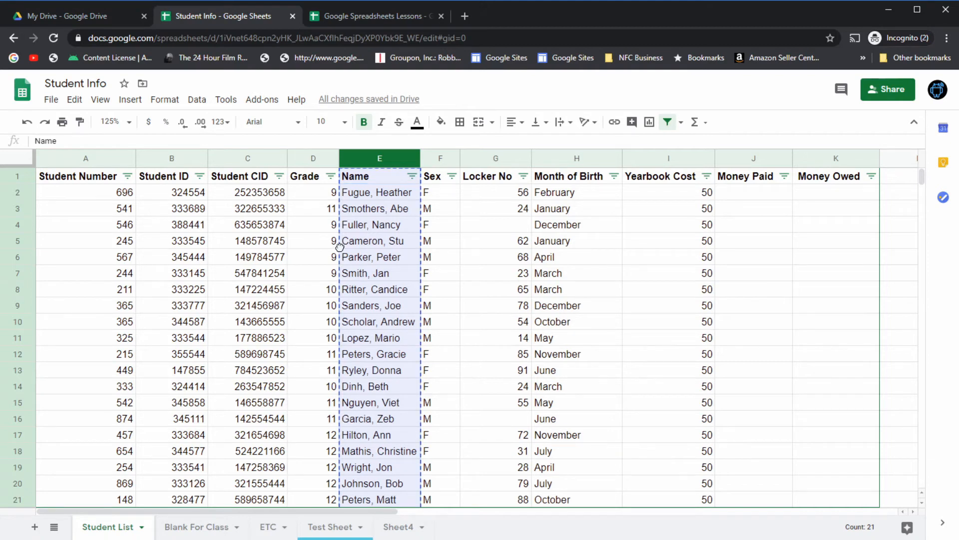
left_click_drag(340, 247, 127, 261)
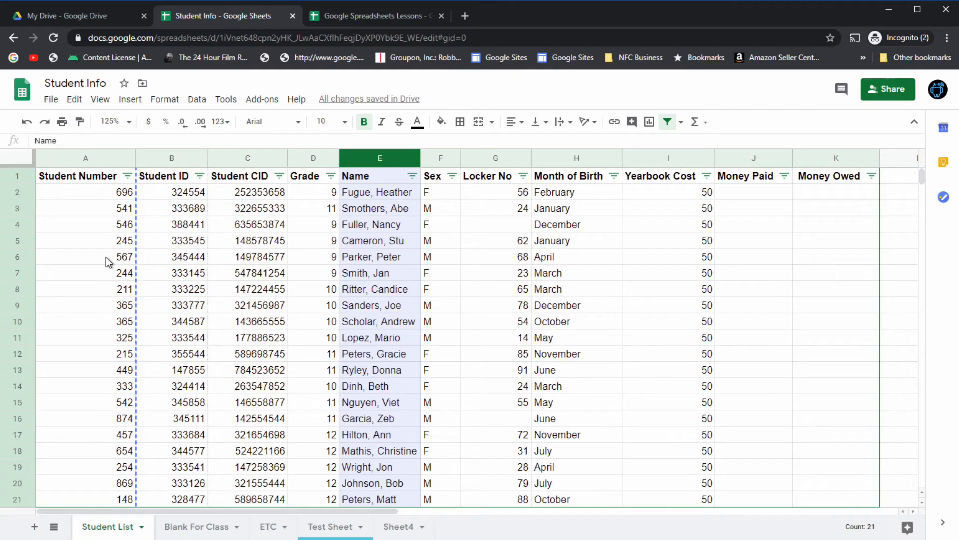
left_click_drag(80, 257, 79, 256)
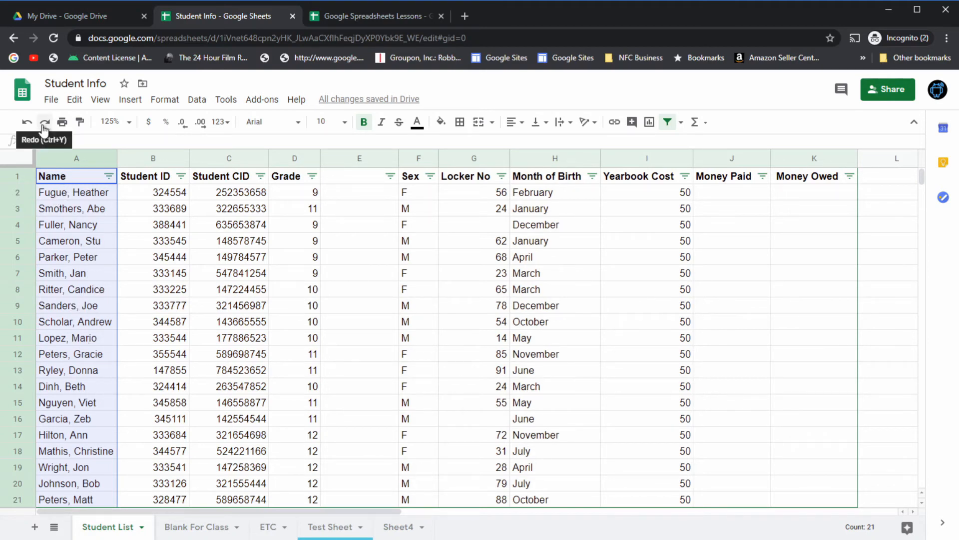
left_click(27, 123)
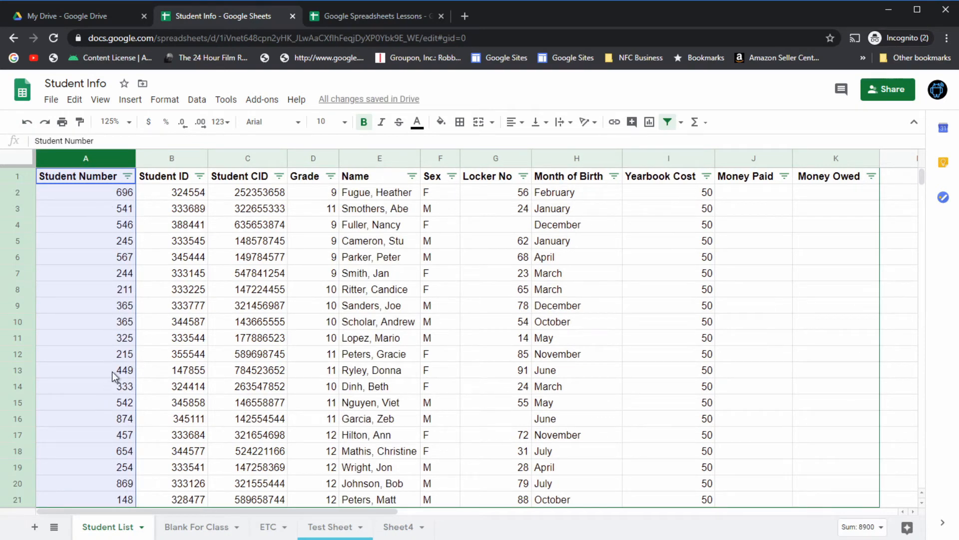
- Select column E again, repeat moving its Name cells by the selection border onto column A, and undo the replacement
left_click(368, 159)
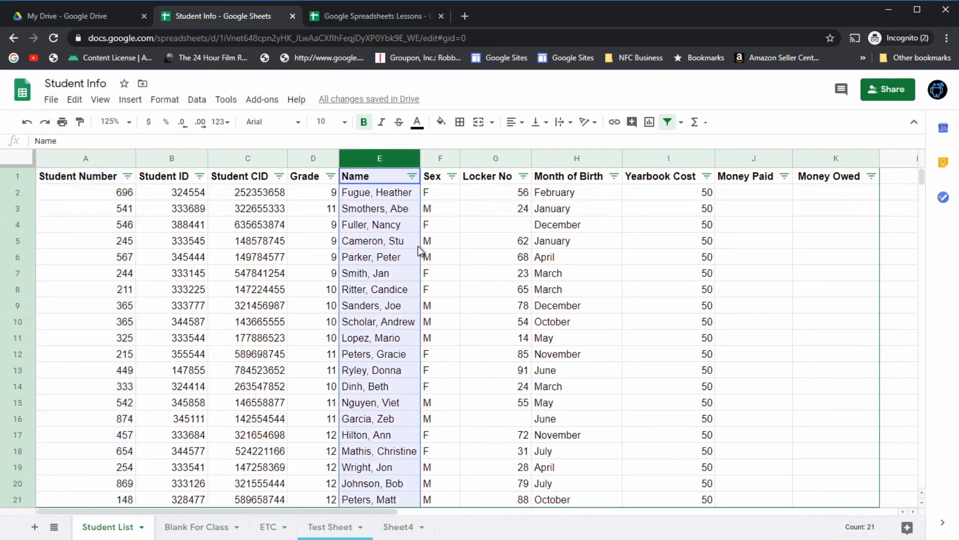
key("ctrl+c")
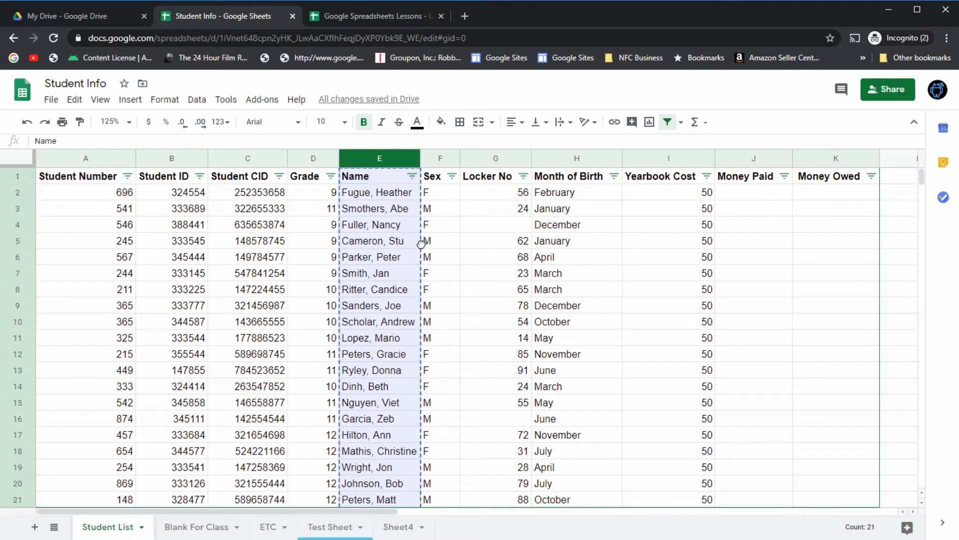
left_click_drag(421, 243, 104, 251)
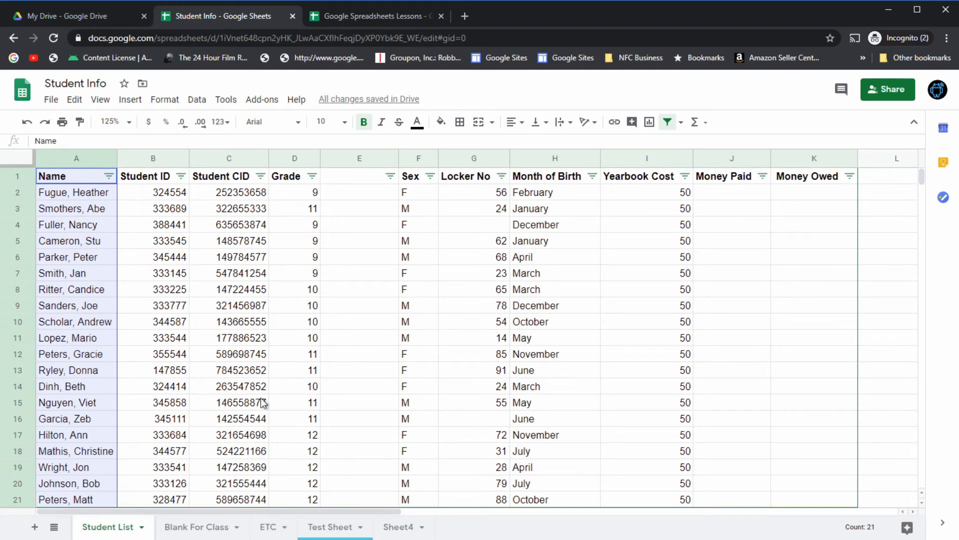
left_click(27, 123)
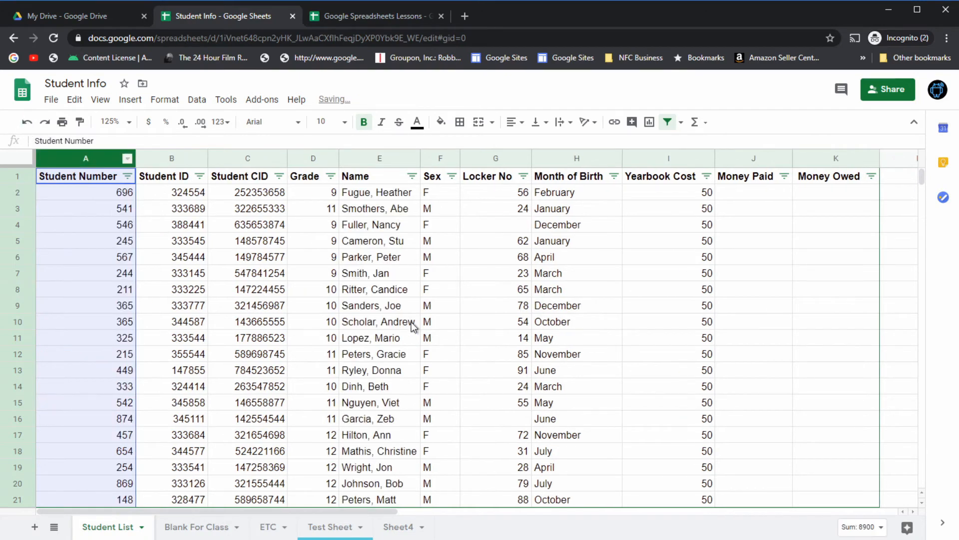
- Move the entire Name column by its header in front of Student Number, making it column A
left_click(400, 322)
left_click(361, 157)
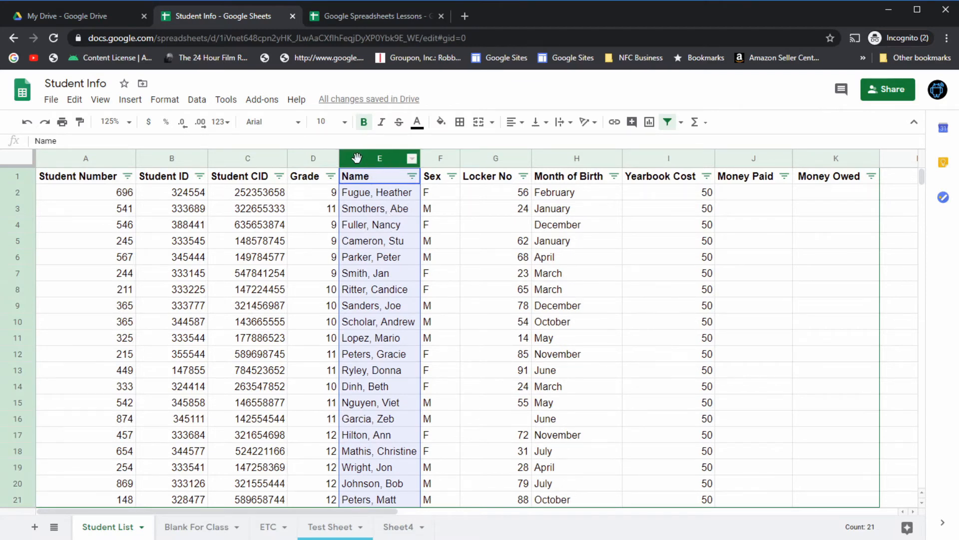
left_click_drag(362, 158, 60, 161)
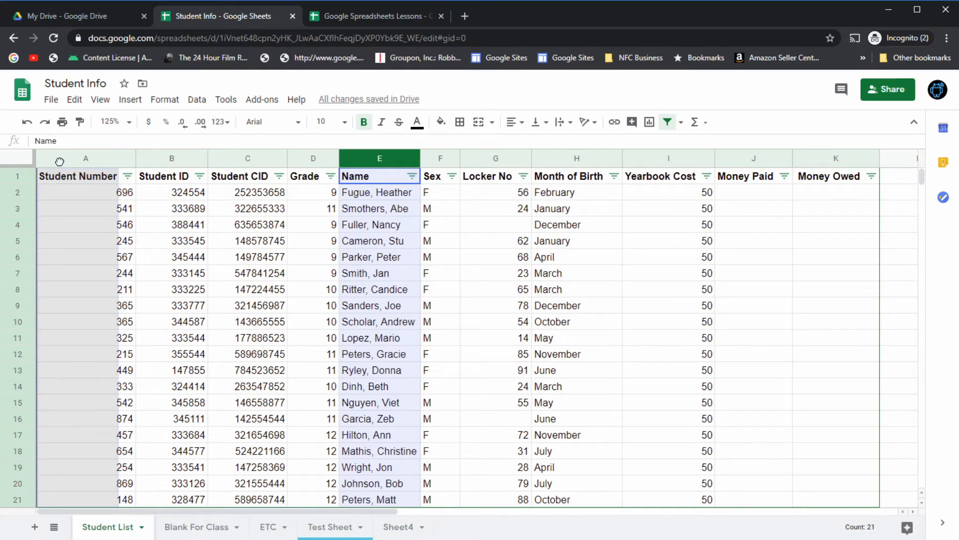
left_click_drag(59, 162, 59, 162)
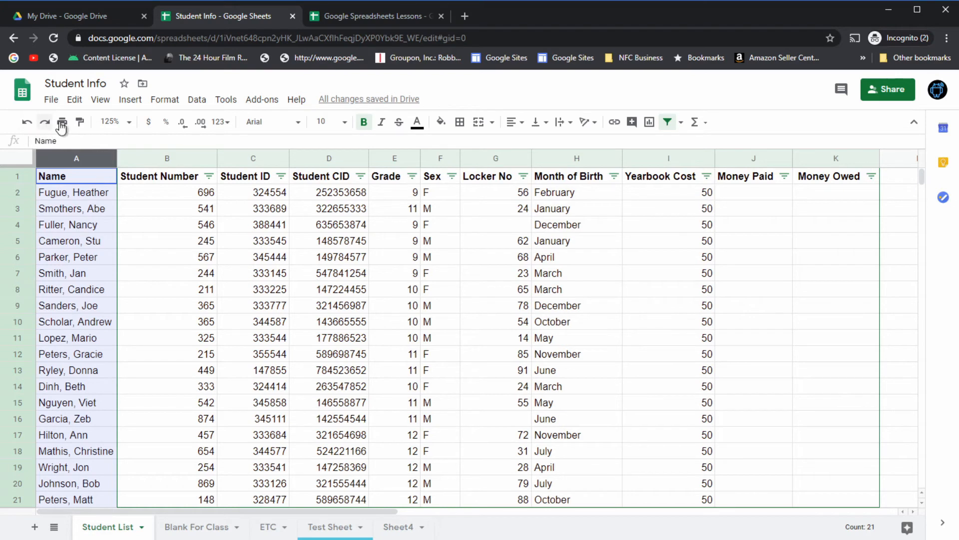
- Move the entire Name column from column A to between the Sex and Locker No columns
left_click_drag(54, 159, 447, 155)
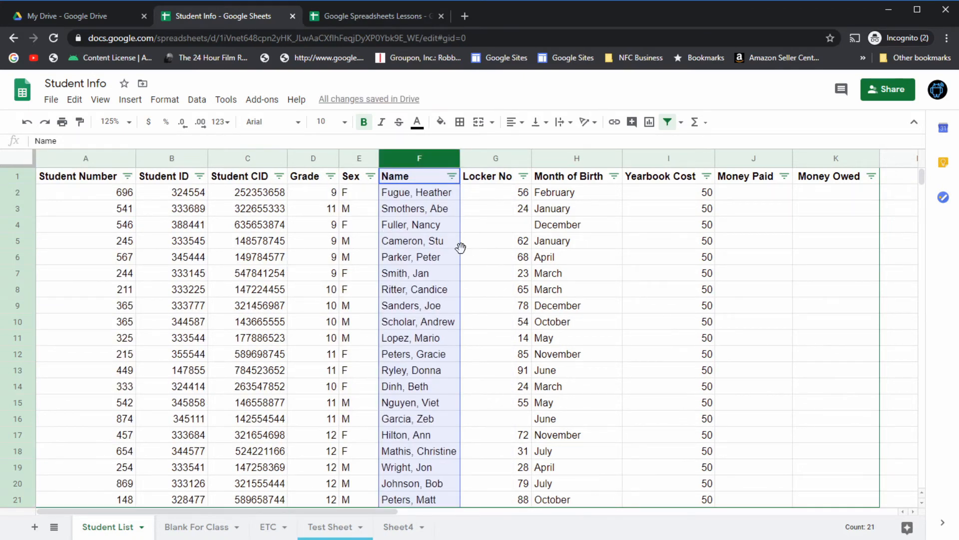
key("ctrl+c")
key("Escape")
- Switch to the Google Spreadsheets Lessons spreadsheet, undo the move of the driver block to D5:E8, and deselect the range
left_click(353, 21)
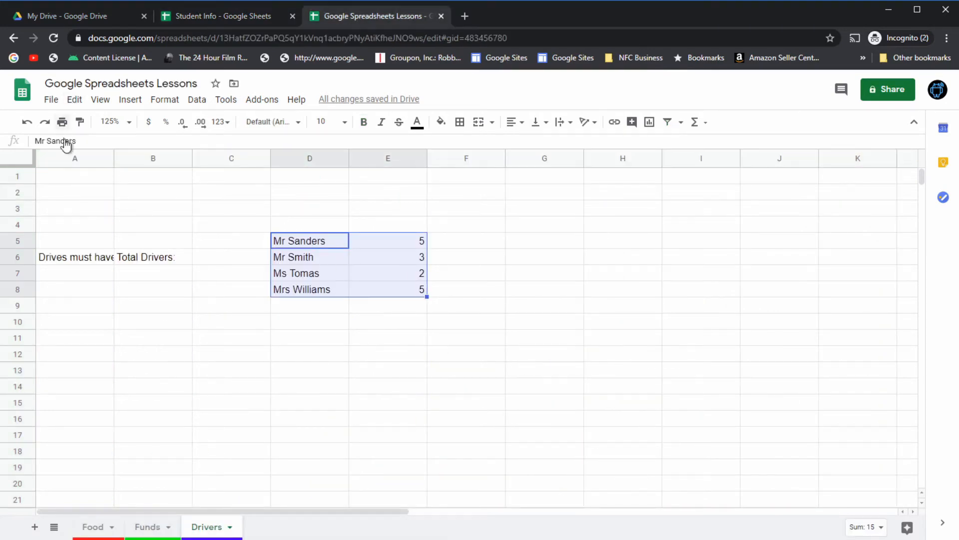
left_click(25, 124)
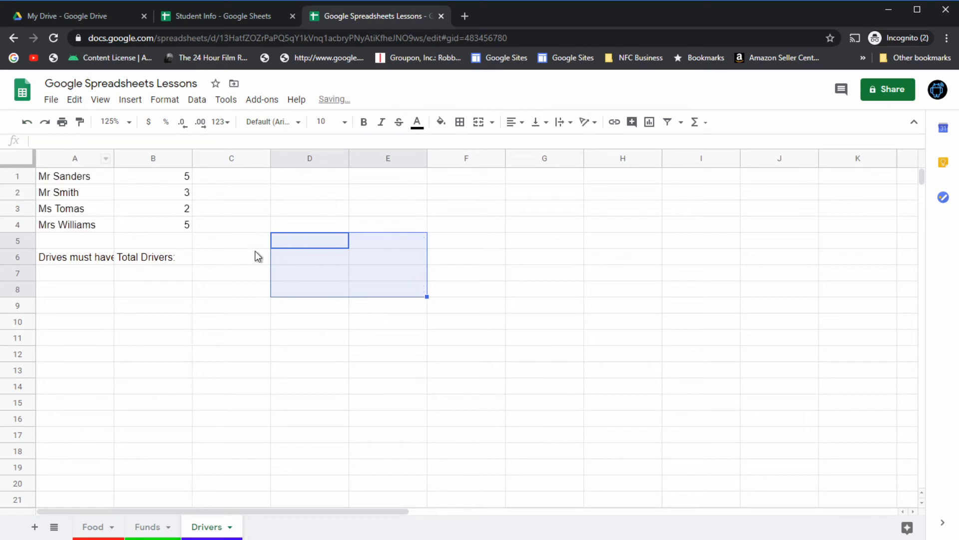
left_click(251, 288)
- Move the first driver's name and number from A1:B1 onto A3:B3, overwriting the third driver's cells
left_click_drag(86, 183, 154, 175)
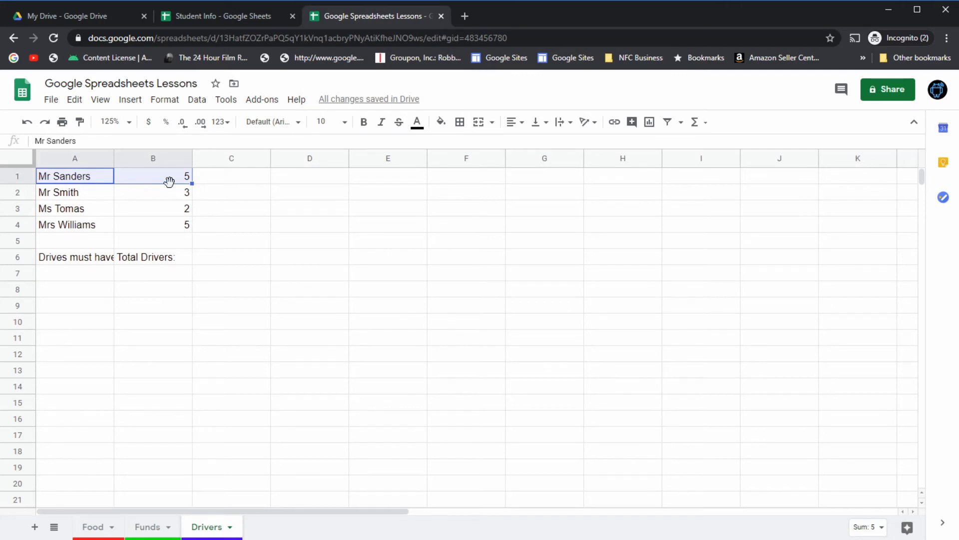
left_click_drag(169, 181, 169, 184)
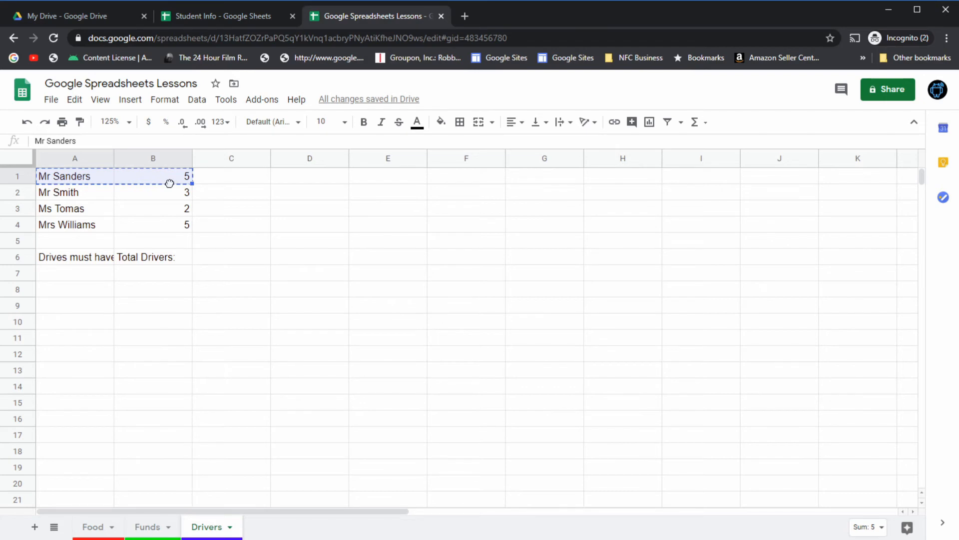
left_click_drag(169, 184, 167, 209)
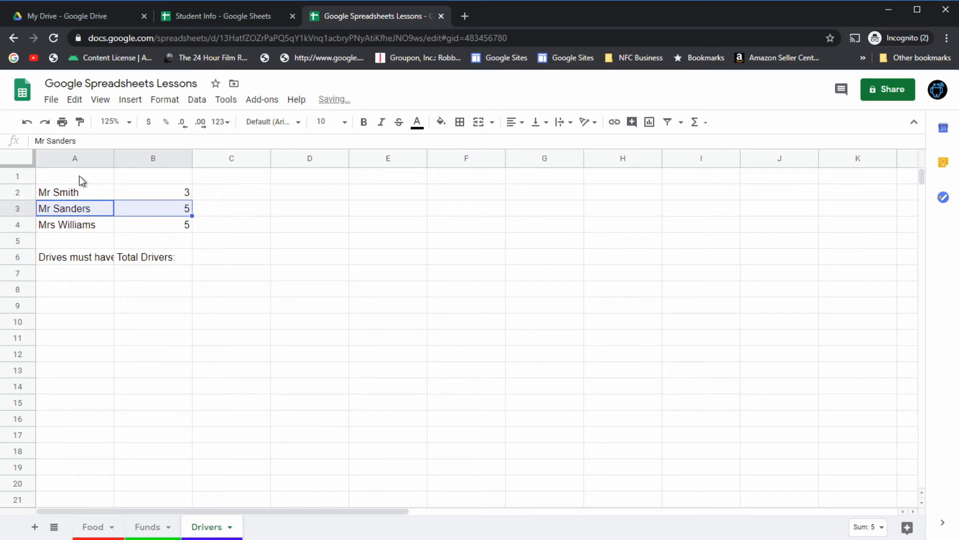
- Point out the emptied cells A1:B1 and the overwritten cells A3:B3, and undo the move
left_click_drag(99, 173, 126, 175)
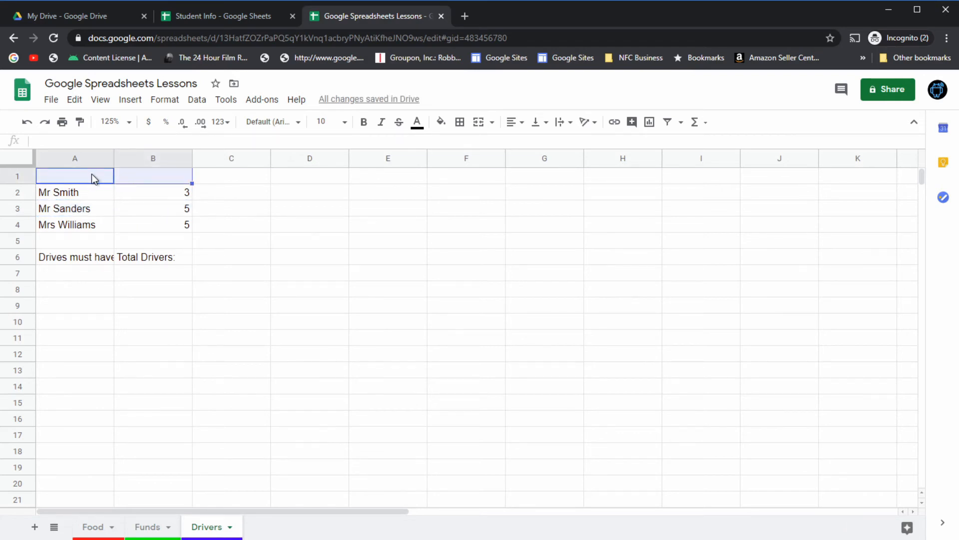
left_click(94, 209)
left_click(146, 210)
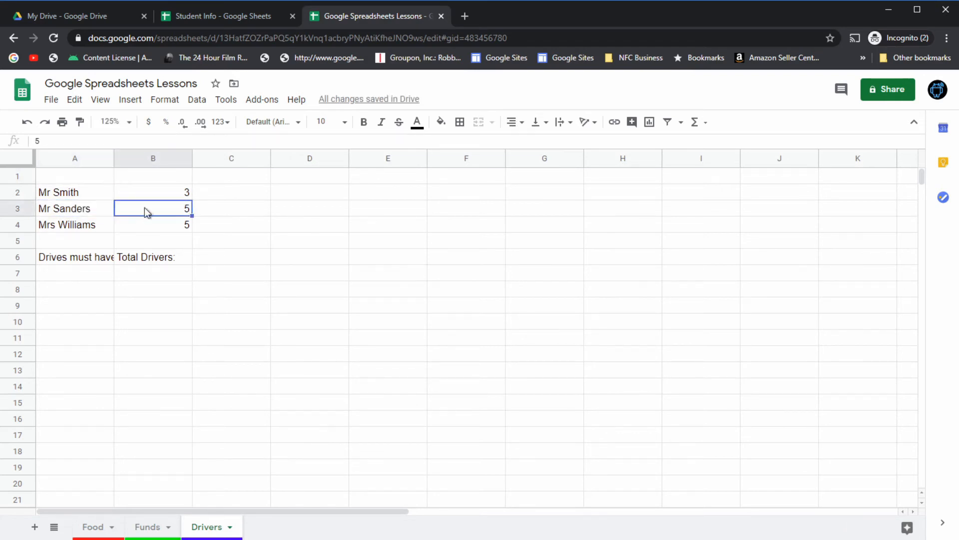
left_click(105, 210)
left_click(235, 218)
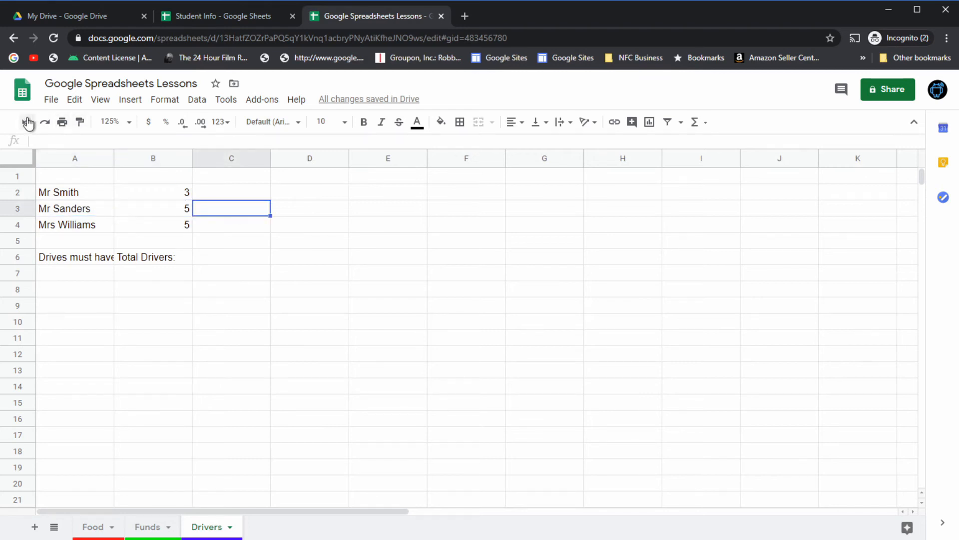
left_click(28, 122)
left_click(214, 211)
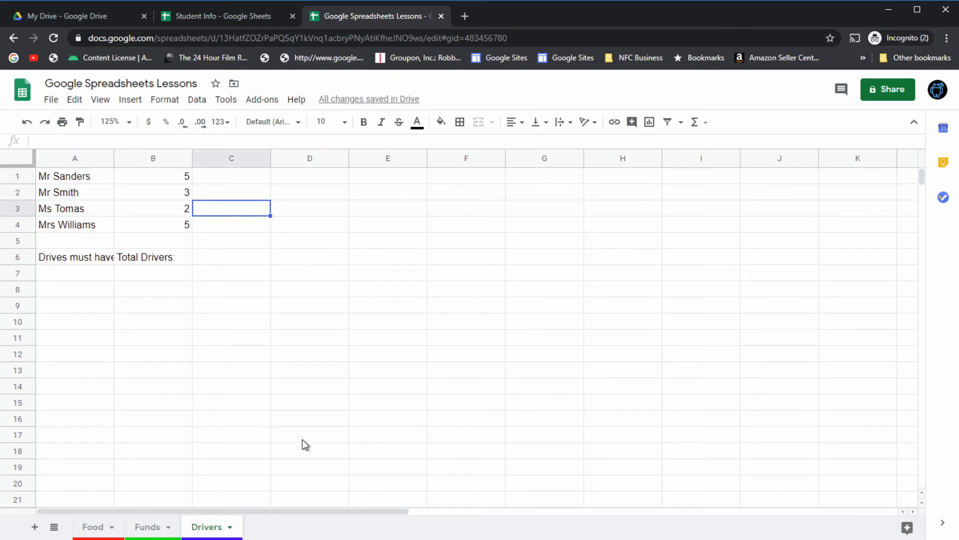
- Switch to the Student Info spreadsheet and move the entire row 11 to row 2, directly below the headers
left_click(221, 14)
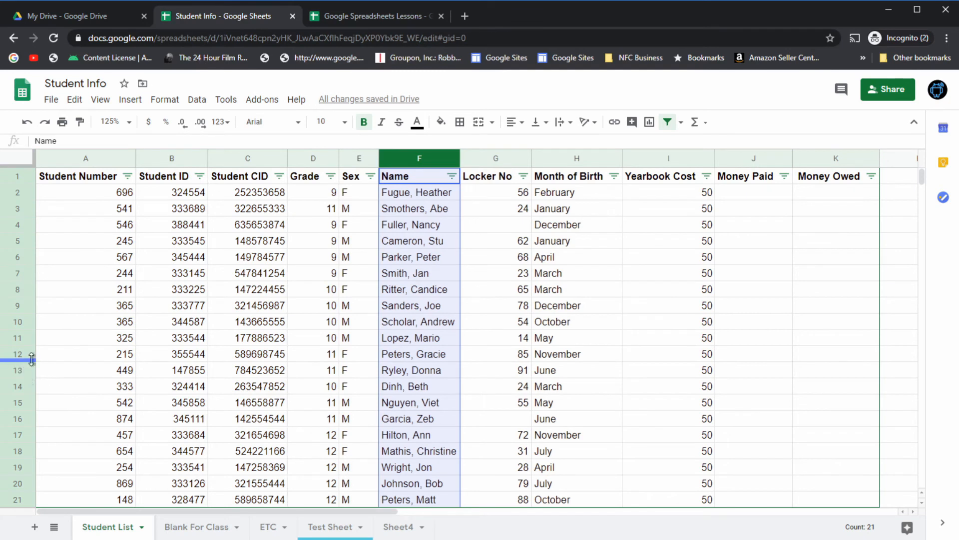
left_click(258, 370)
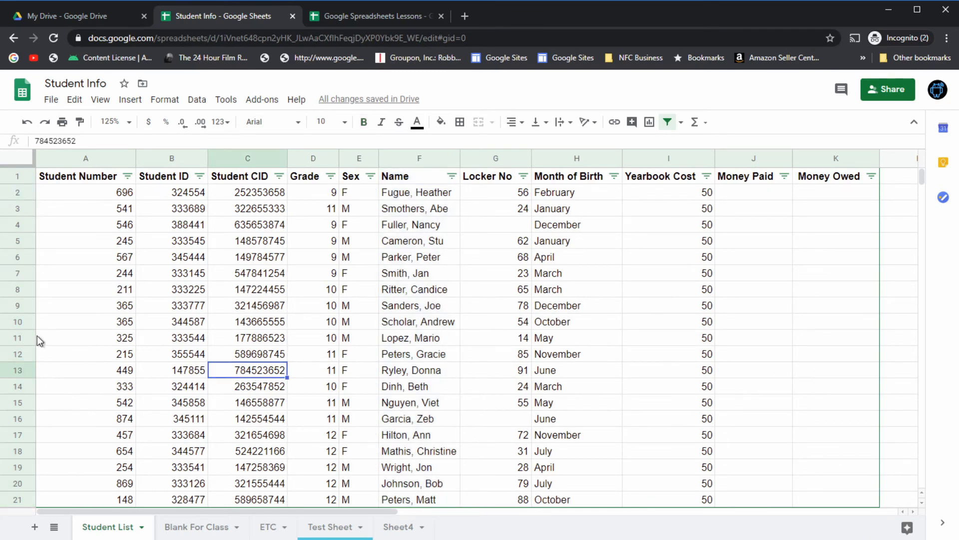
left_click(19, 336)
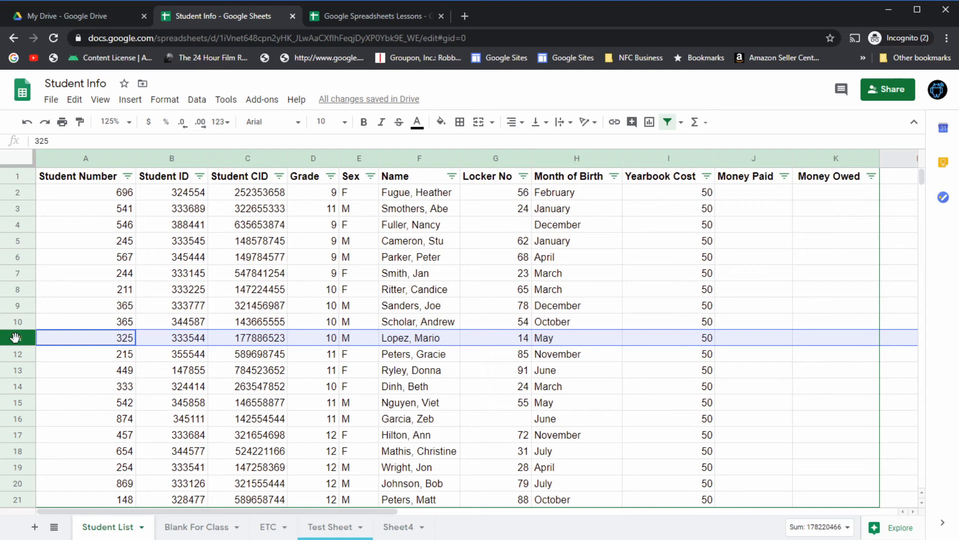
left_click_drag(16, 338, 29, 196)
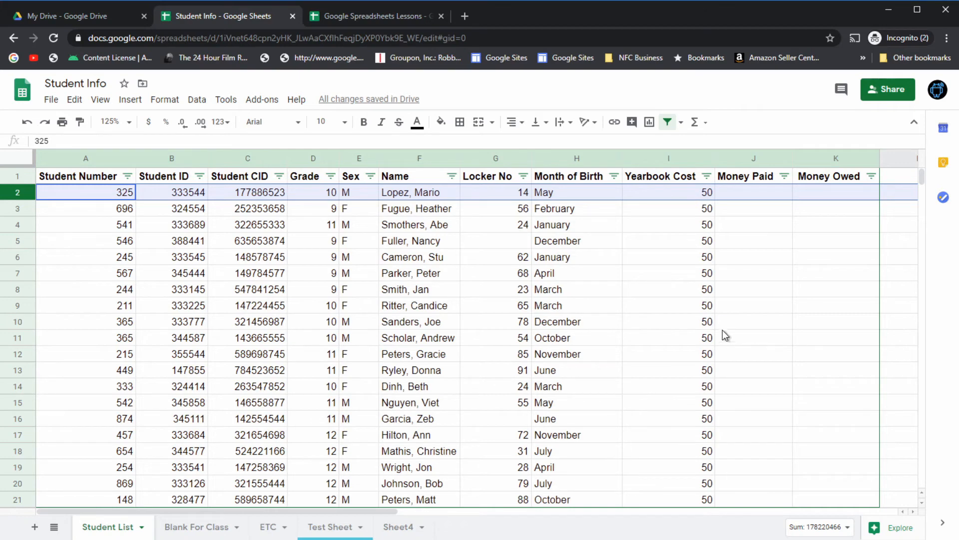
- Select row 10 and move its cells by the selection border onto row 3, overwriting that row's contents
left_click(256, 292)
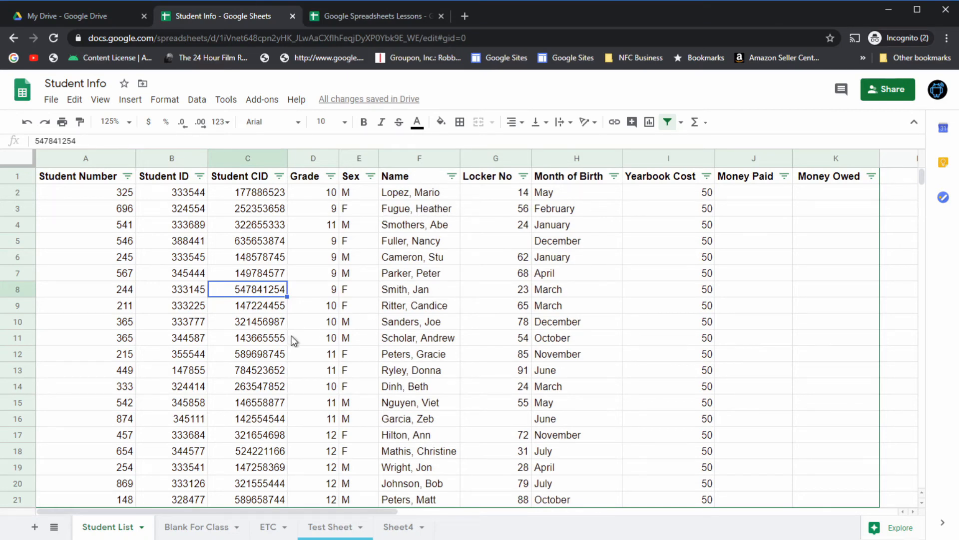
left_click(18, 321)
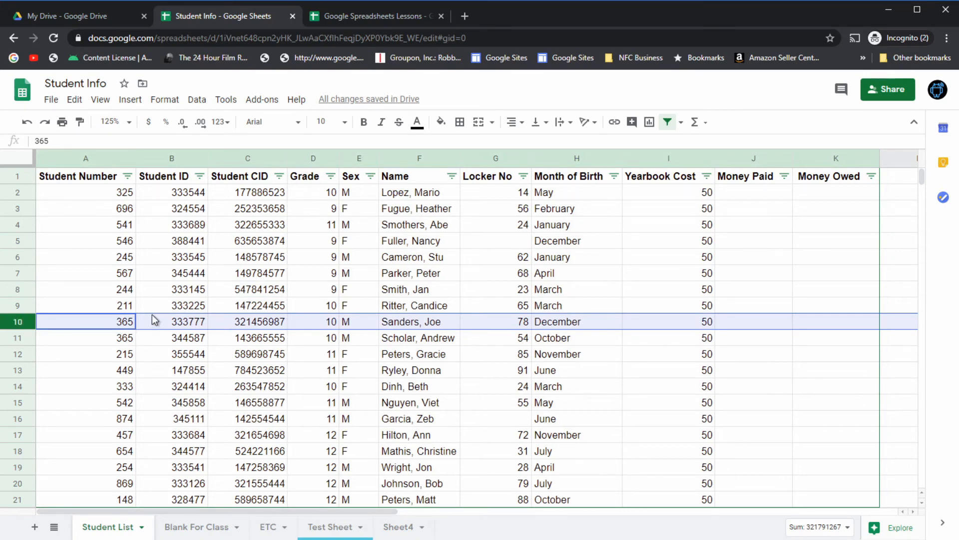
key("ctrl+c")
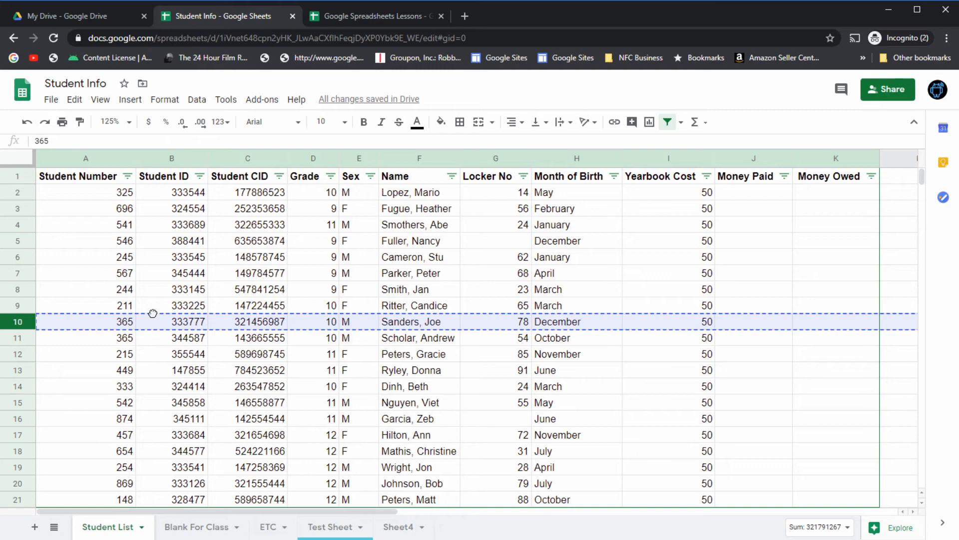
left_click_drag(153, 313, 169, 216)
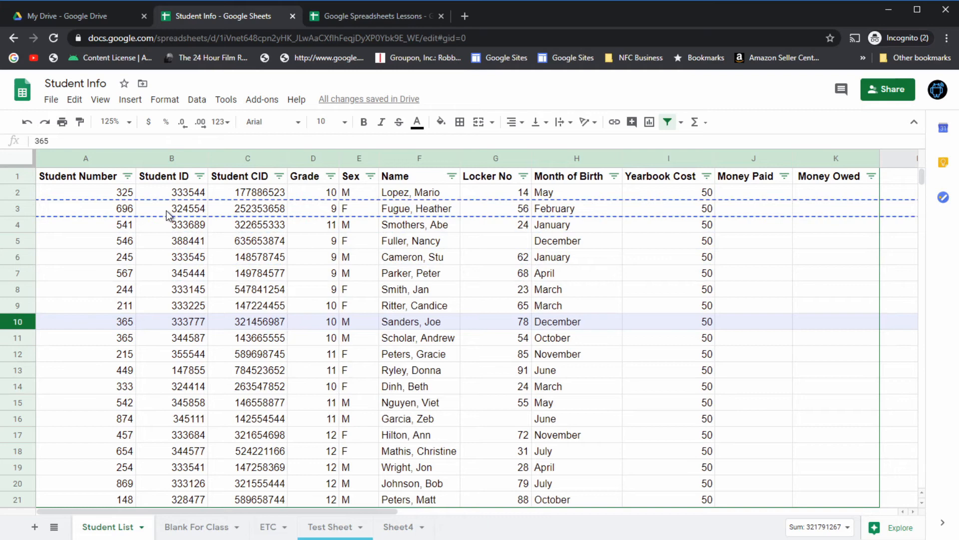
left_click_drag(168, 216, 168, 216)
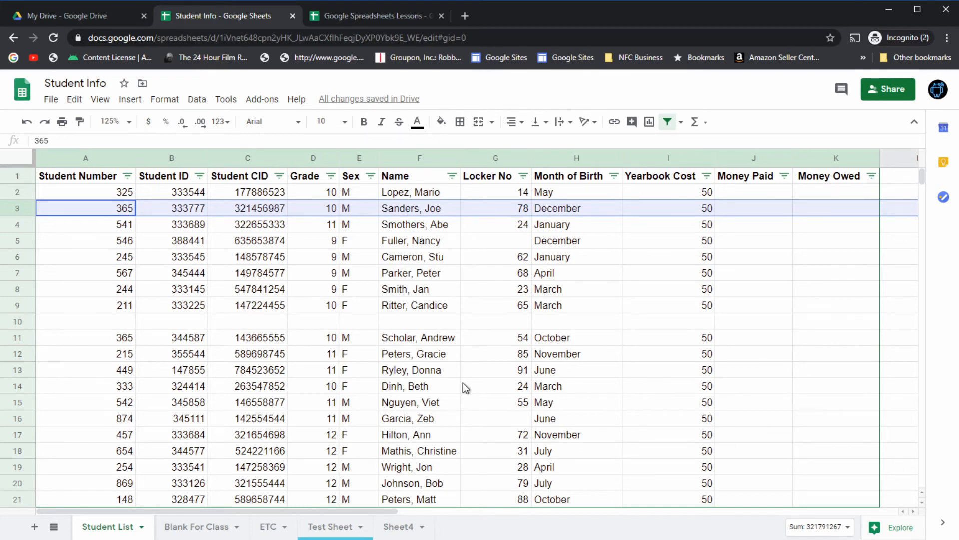
- Undo the move of row 10 onto row 3 in the Student List sheet
left_click(28, 124)
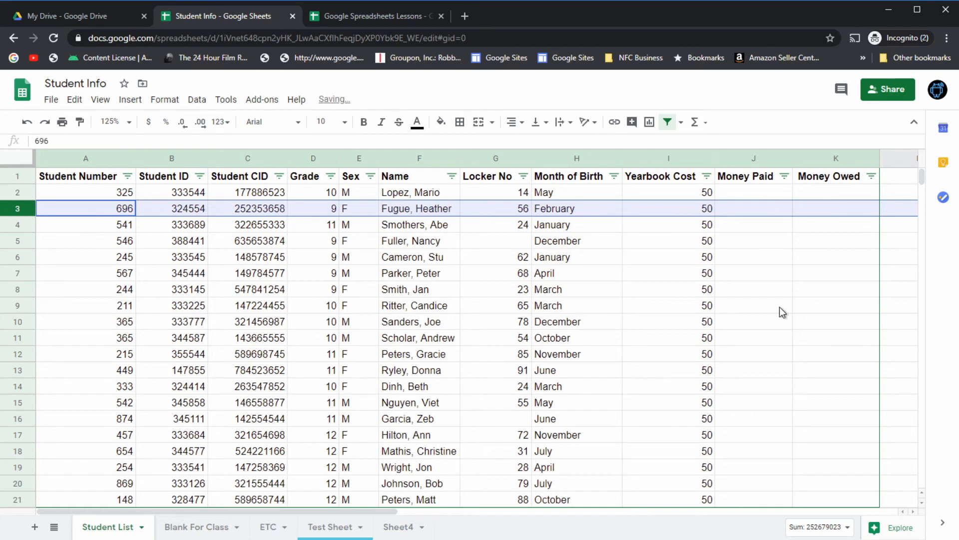
left_click(414, 326)
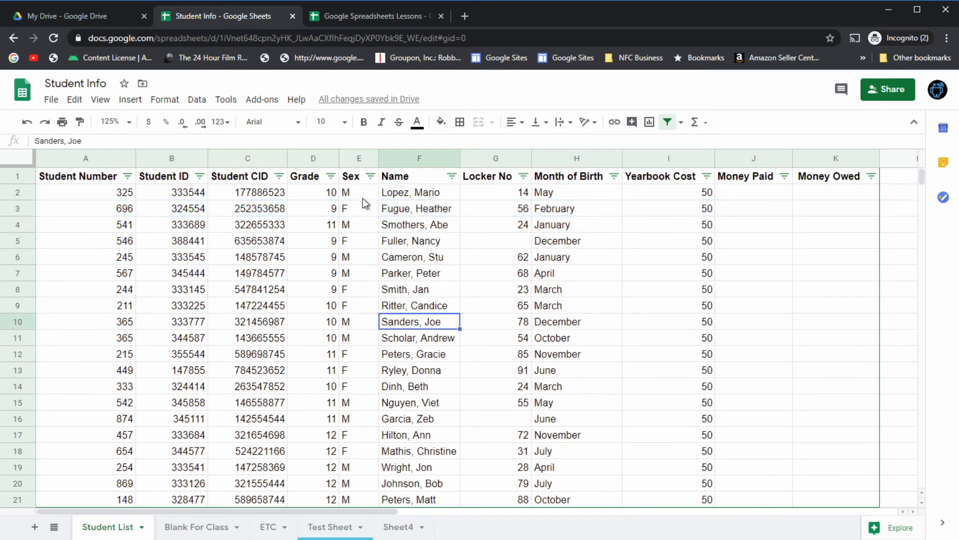
- Select the entire Sex column, deselect it, and select the entire Student ID column to show whole-column selection
left_click(350, 158)
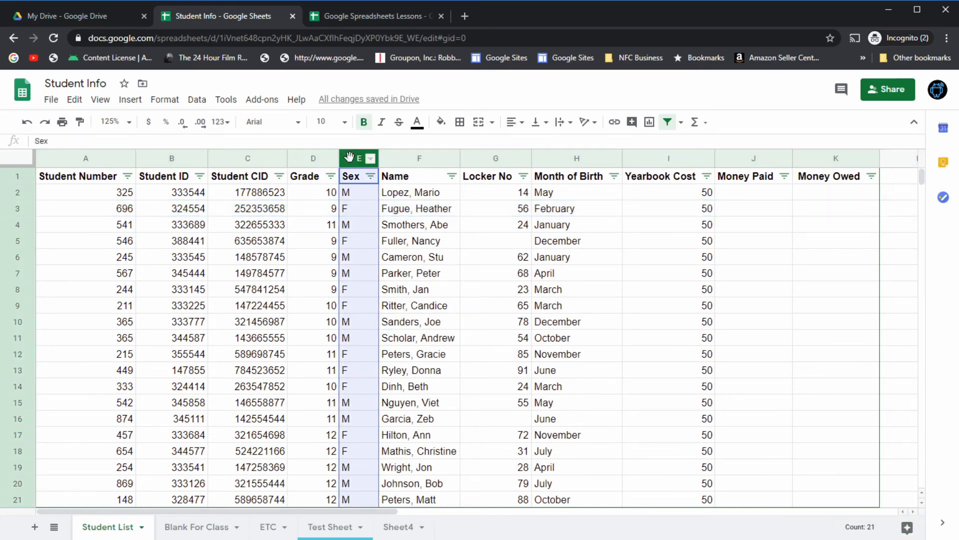
mouse_move(350, 157)
left_mouse_down()
mouse_move(326, 156)
mouse_move(345, 155)
left_mouse_up()
left_click(423, 312)
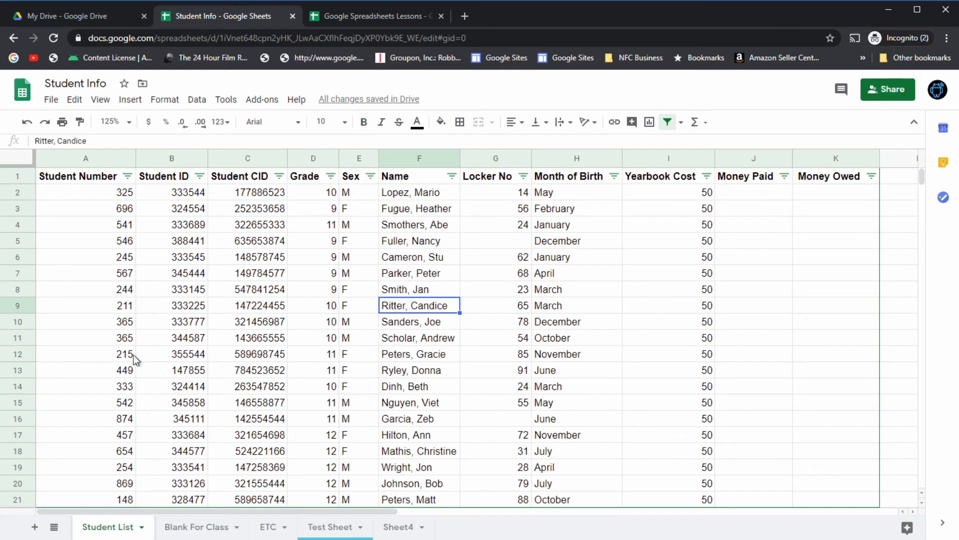
left_click(152, 160)
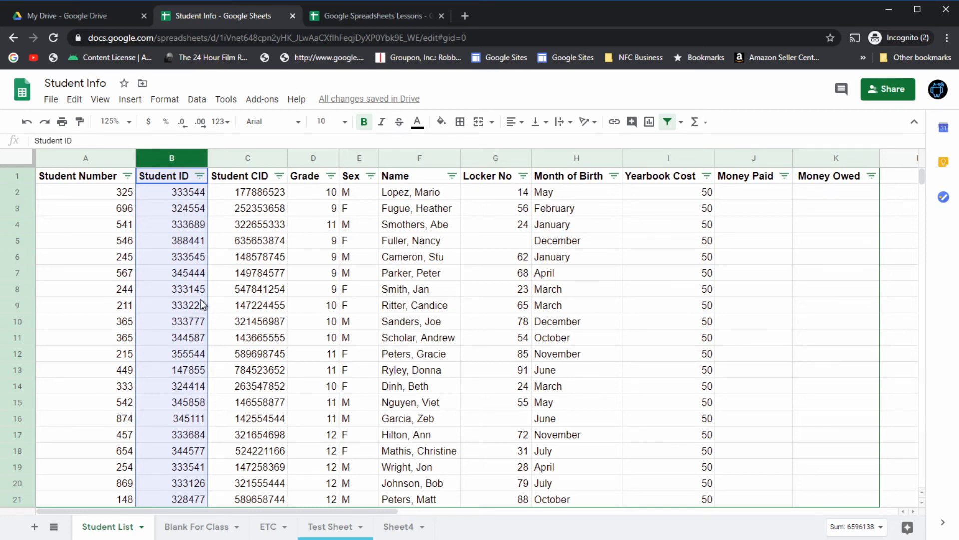
- Switch to the Google Spreadsheets Lessons spreadsheet and move the insurance and license note from A6 to A8
left_click(368, 12)
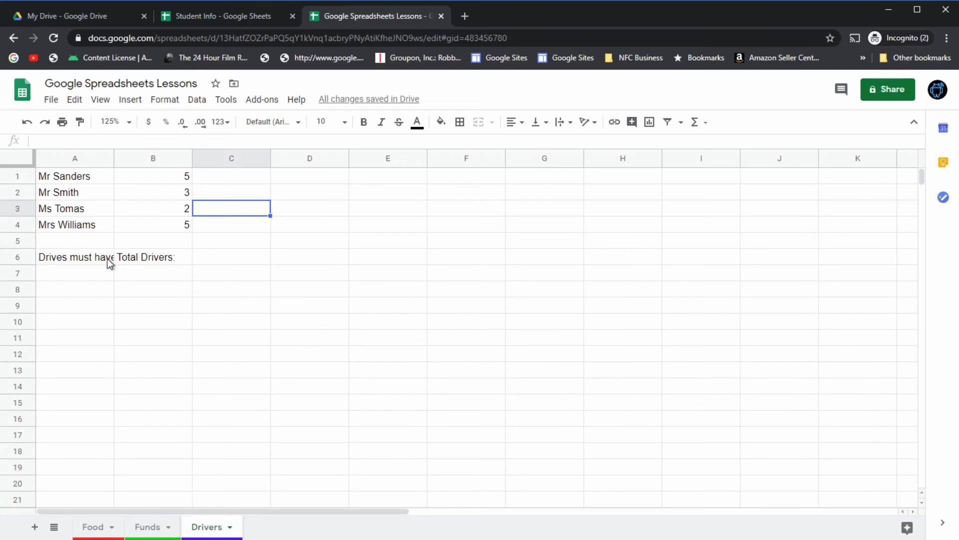
left_click(91, 257)
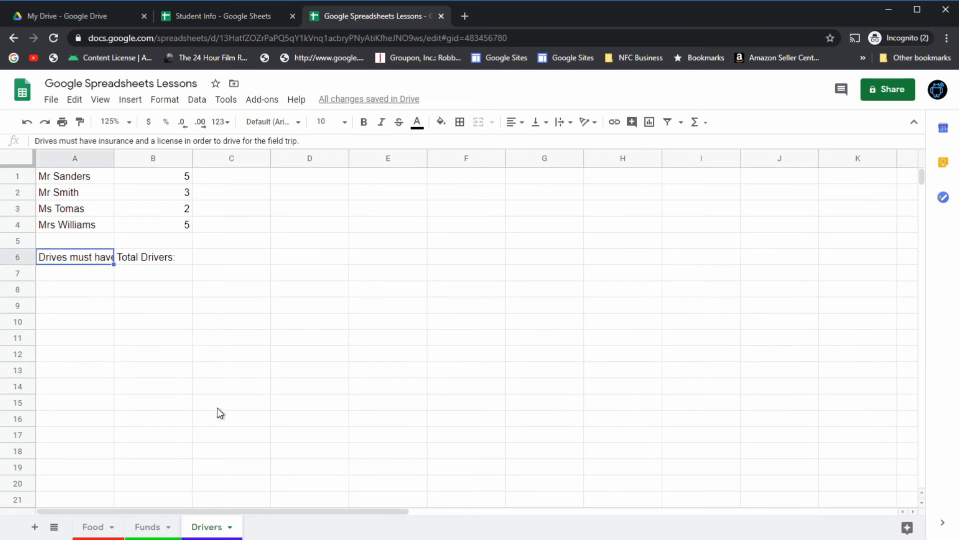
left_click(140, 255)
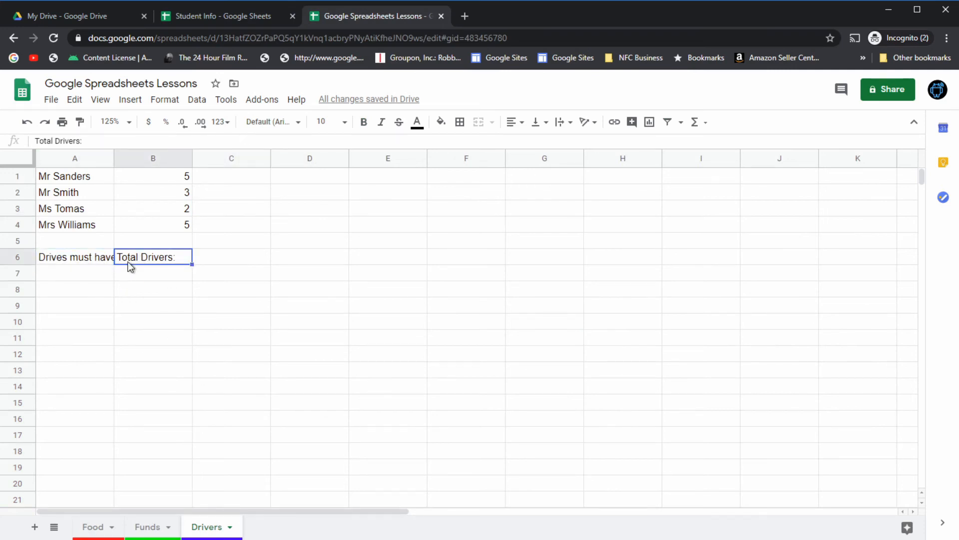
left_click(85, 261)
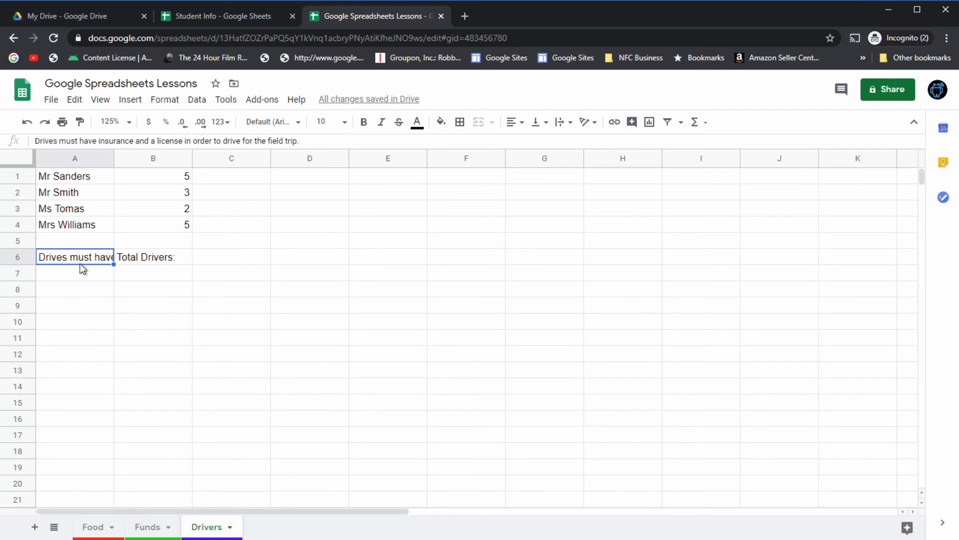
left_click_drag(78, 265, 80, 287)
left_click(184, 372)
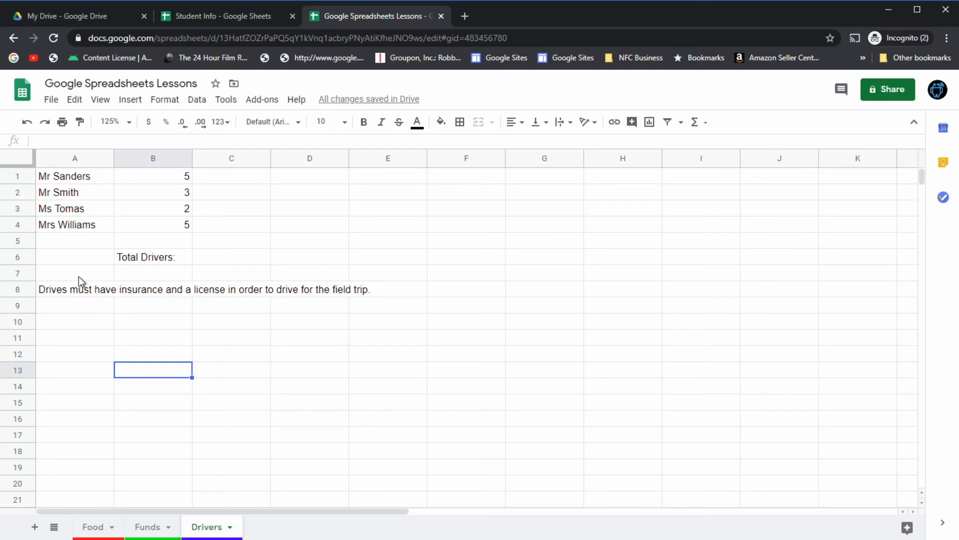
- Move the "Total Drivers:" label from B6 up to B5, directly below the drivers' numbers
left_click(148, 259)
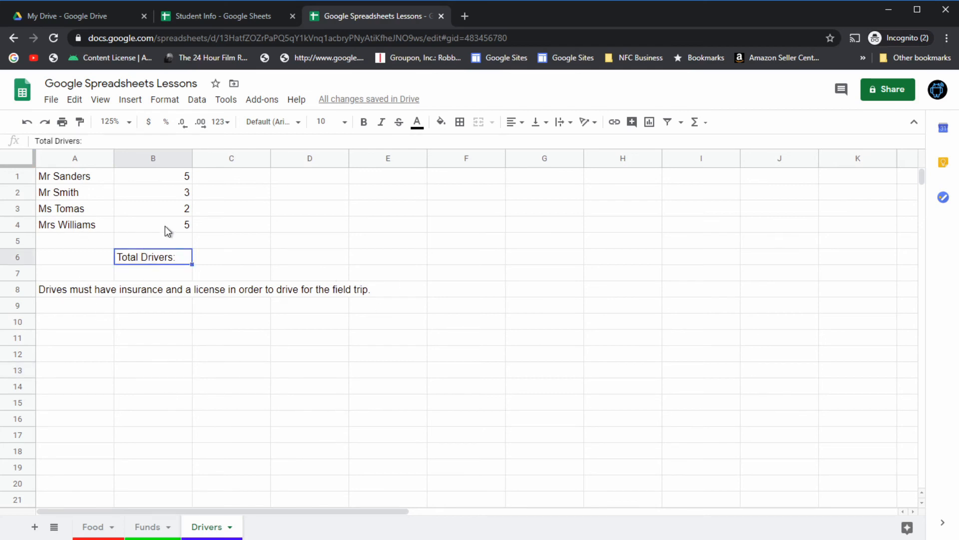
left_click_drag(165, 249, 165, 239)
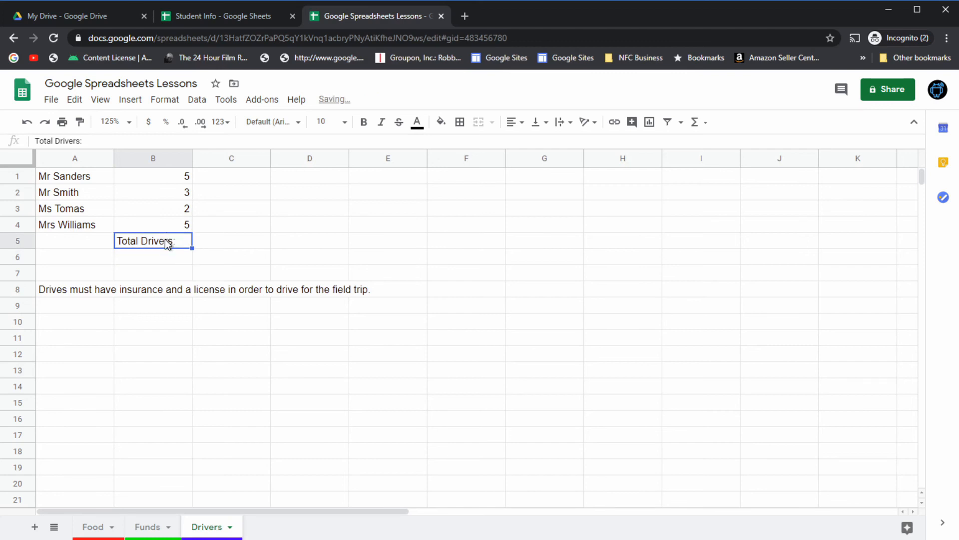
left_click(260, 256)
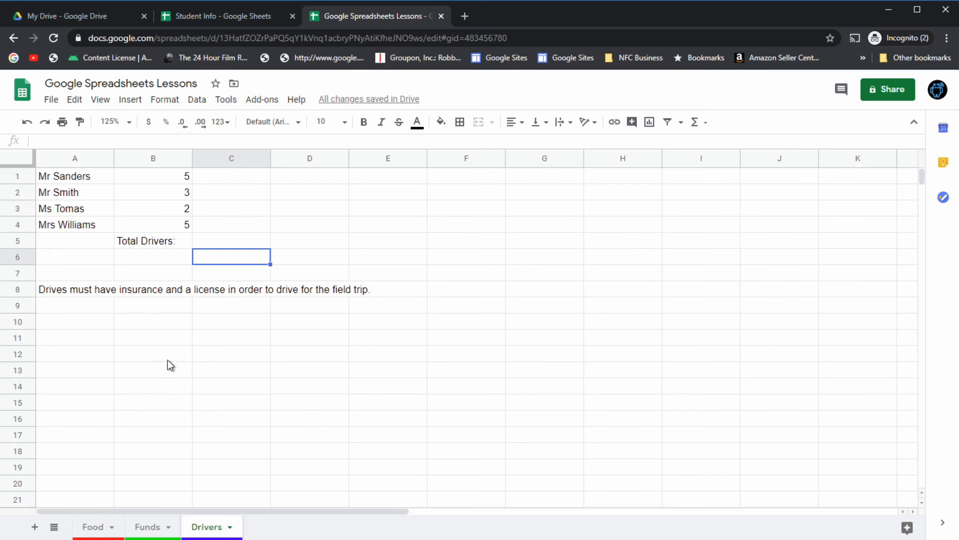
- Select the driver names and numbers in A1:B4 as one block, point out its border, and deselect it
left_click(71, 182)
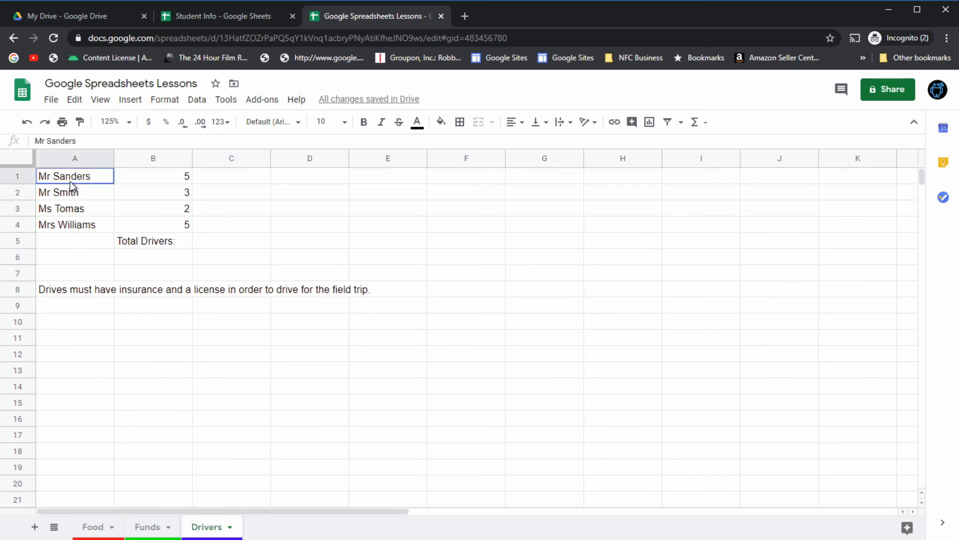
left_click(74, 192)
left_click_drag(75, 178, 186, 226)
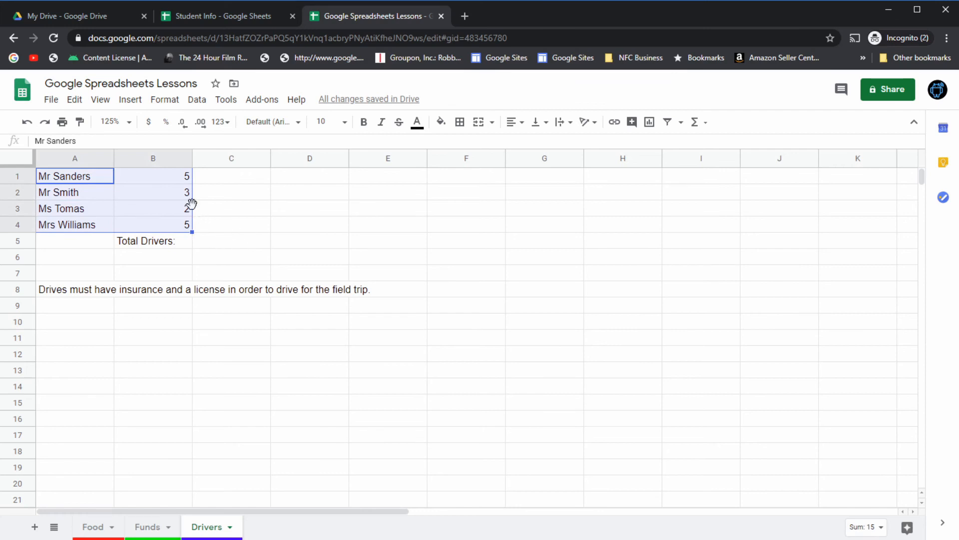
key("ctrl+c")
left_click_drag(191, 206, 193, 205)
left_click(284, 226)
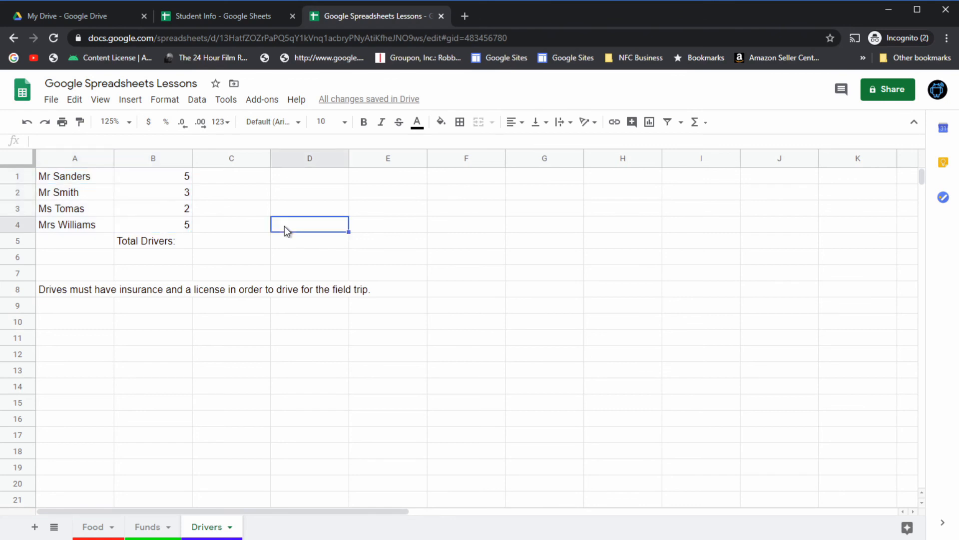